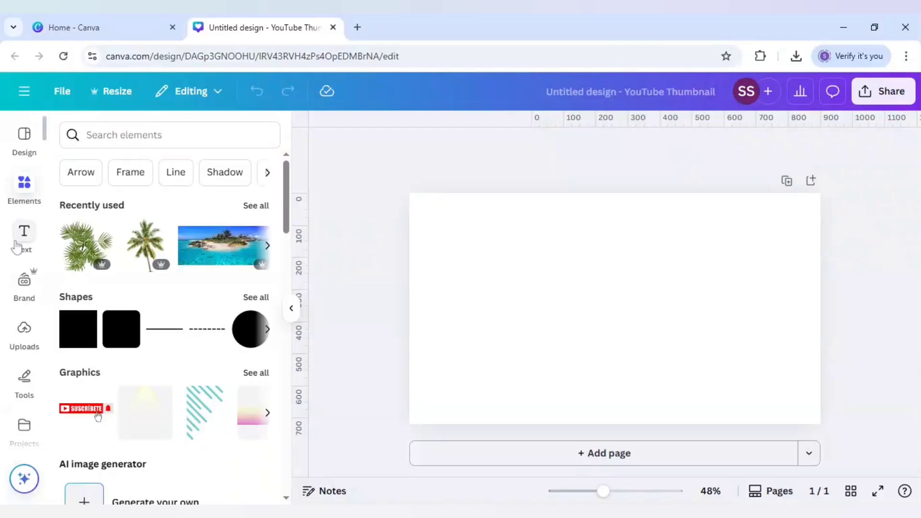
Step: Open the TypeCraft text app and set its text to ISLAND
{"action": "left_click", "coordinate": [21, 235]}
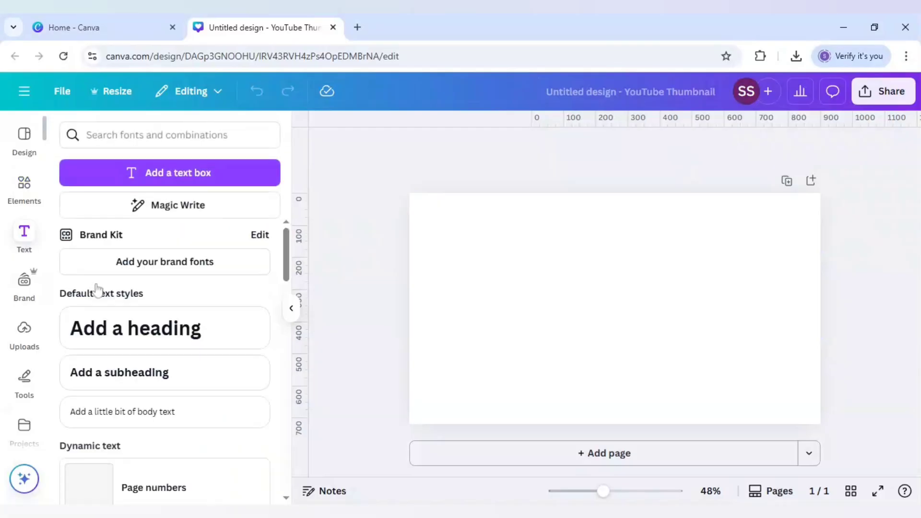
{"action": "scroll", "coordinate": [102, 288], "scroll_direction": "down", "scroll_amount": 2}
{"action": "scroll", "coordinate": [101, 288], "scroll_direction": "down", "scroll_amount": 3}
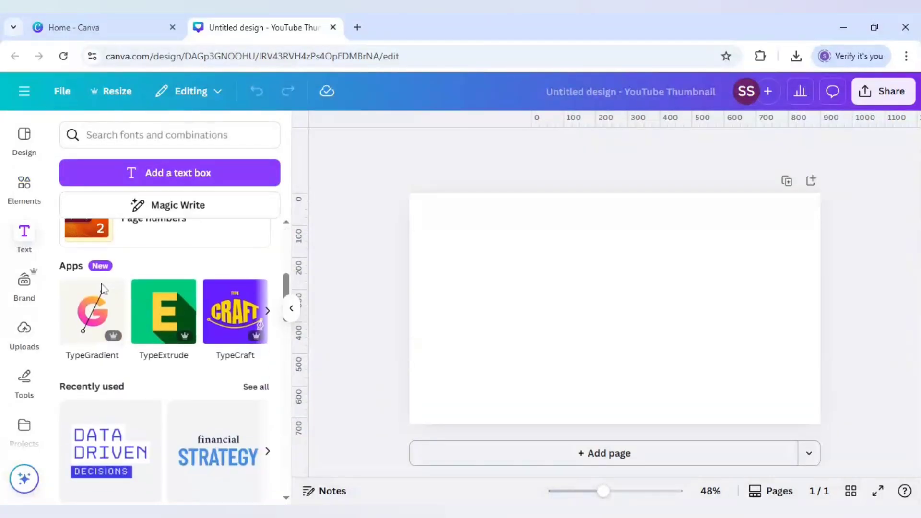
{"action": "left_click", "coordinate": [235, 312]}
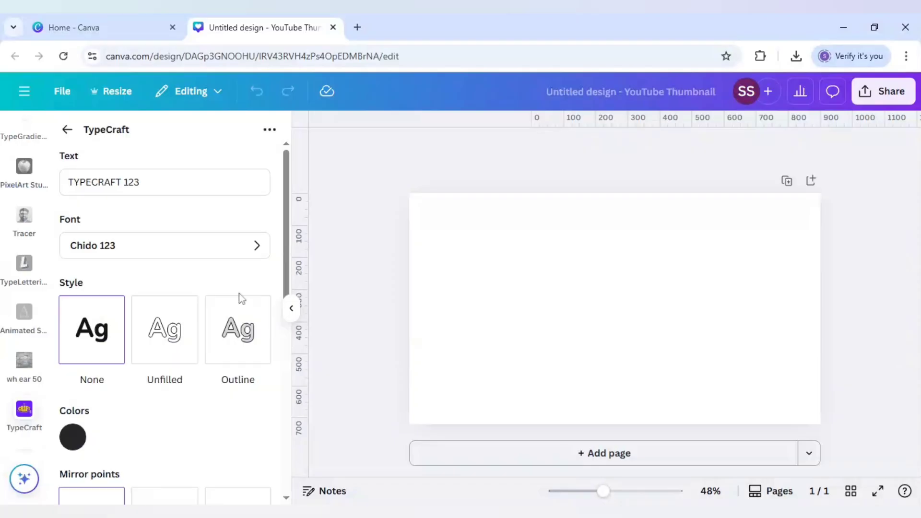
{"action": "left_click", "coordinate": [124, 181]}
{"action": "key", "text": "ctrl+a"}
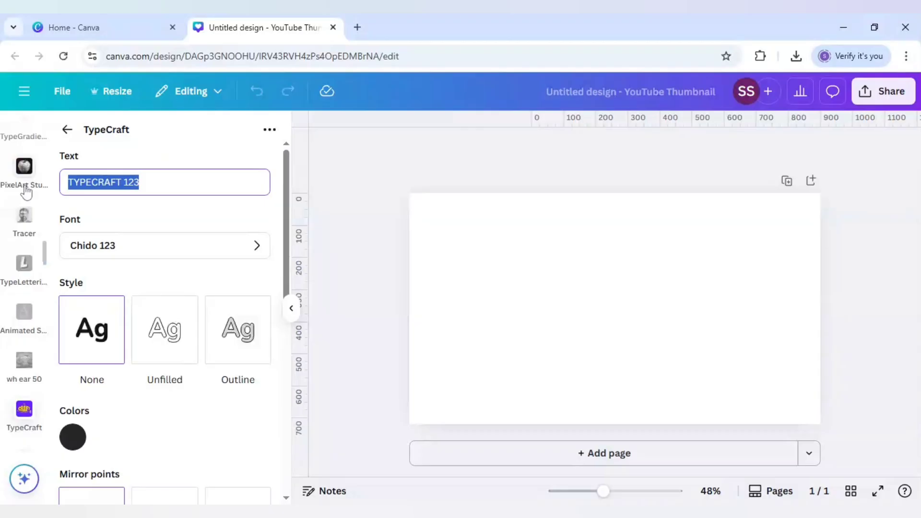
{"action": "type", "text": "ISLAND"}
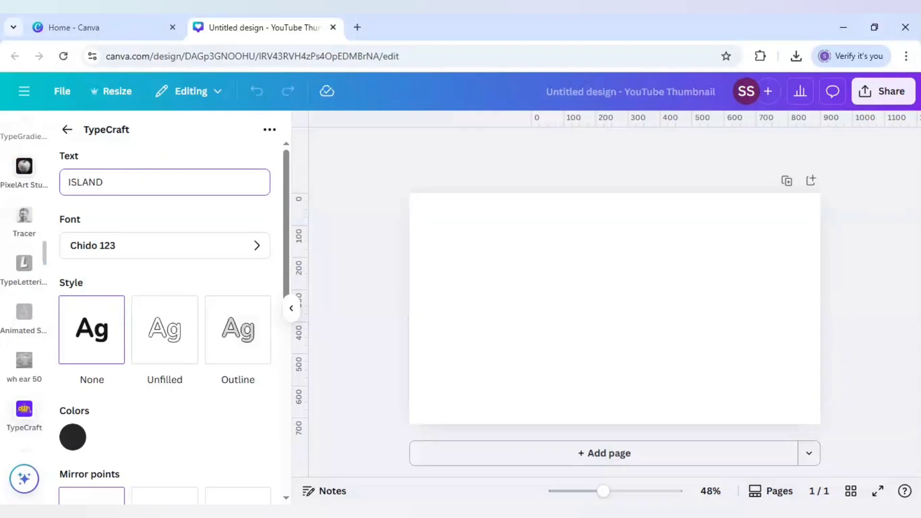
Step: Find the Anton Regular 123 font and apply it to the ISLAND text
{"action": "left_click", "coordinate": [197, 250]}
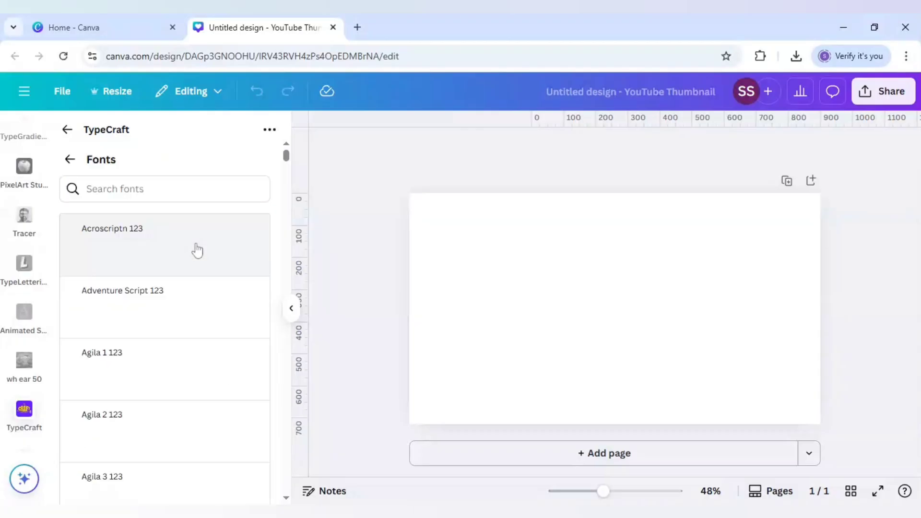
{"action": "left_click", "coordinate": [169, 191]}
{"action": "type", "text": "anto"}
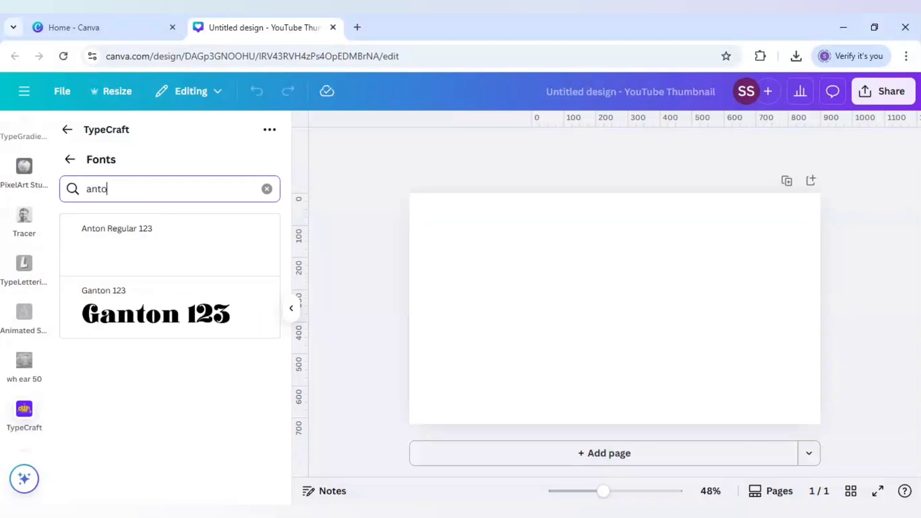
{"action": "type", "text": "n"}
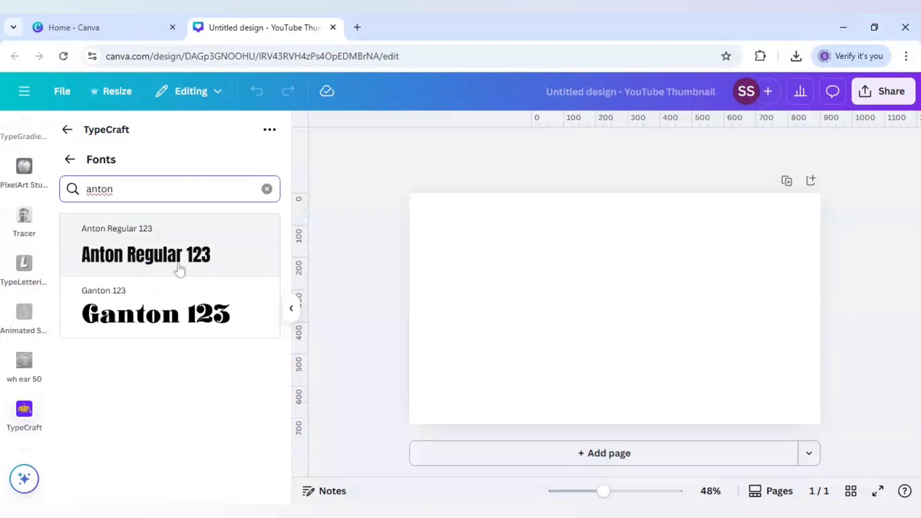
{"action": "left_click", "coordinate": [179, 266]}
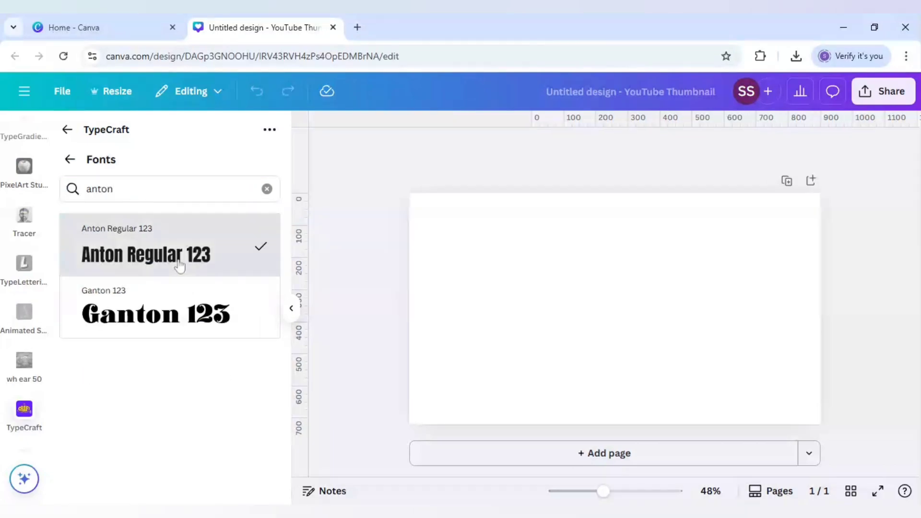
{"action": "left_click", "coordinate": [70, 160]}
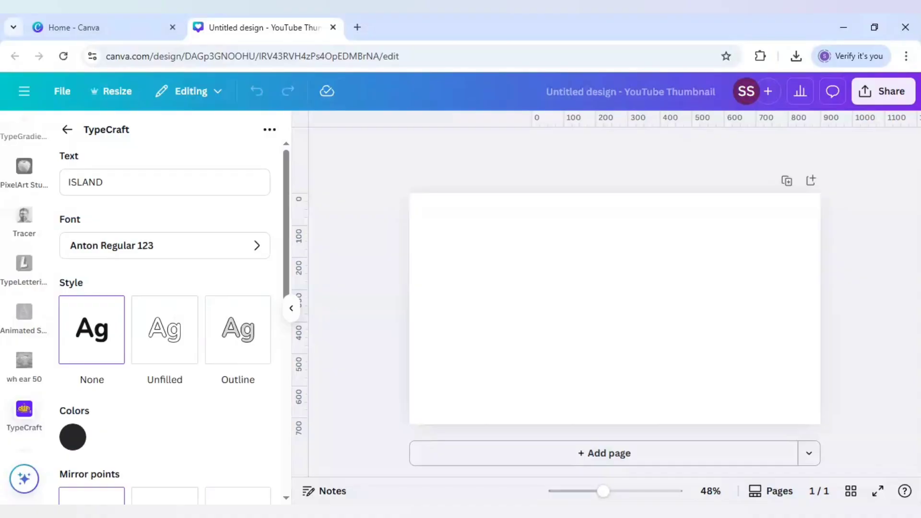
Step: Set the TypeCraft text colour to white, #FFFFFF
{"action": "scroll", "coordinate": [94, 334], "scroll_direction": "down", "scroll_amount": 1}
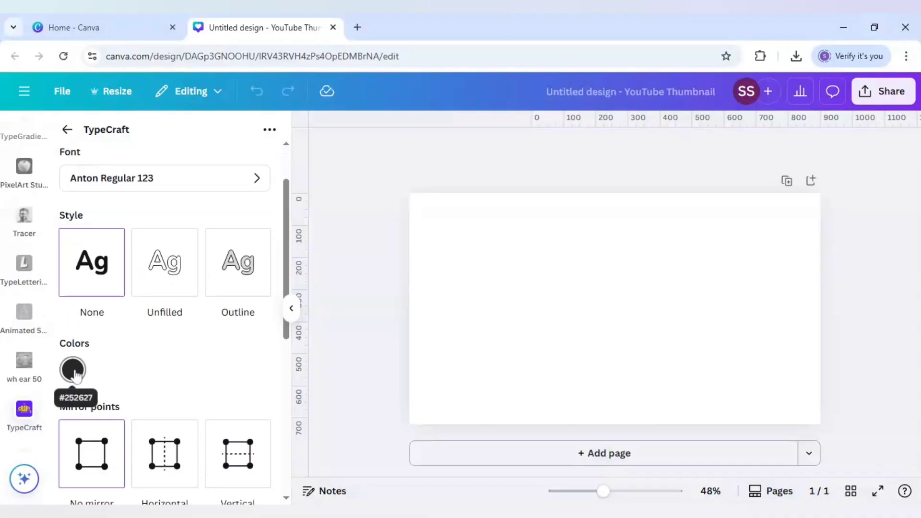
{"action": "left_click", "coordinate": [72, 371]}
{"action": "left_click_drag", "start_coordinate": [80, 282], "coordinate": [59, 205]}
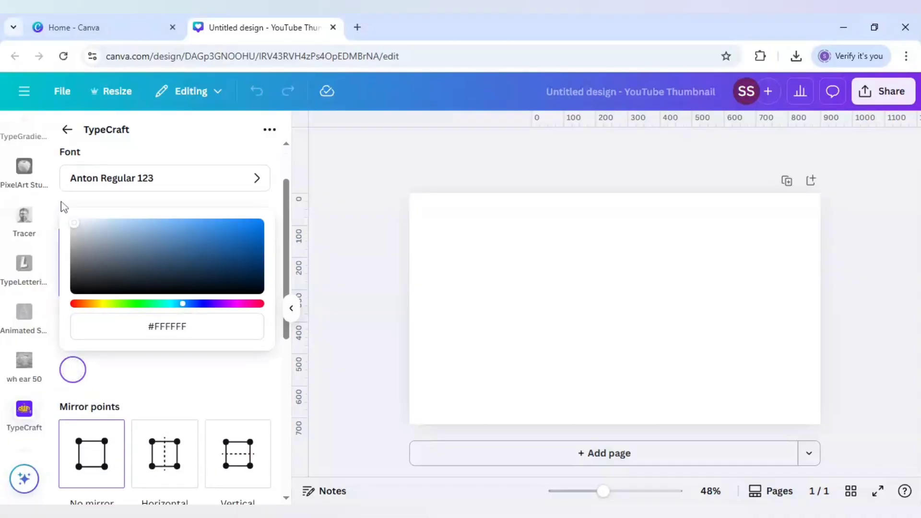
{"action": "left_click", "coordinate": [133, 362]}
Step: Reshape ISLAND in the shape editor by raising its top edge to make the letters taller, and bow both long edges downward
{"action": "scroll", "coordinate": [132, 362], "scroll_direction": "down", "scroll_amount": 5}
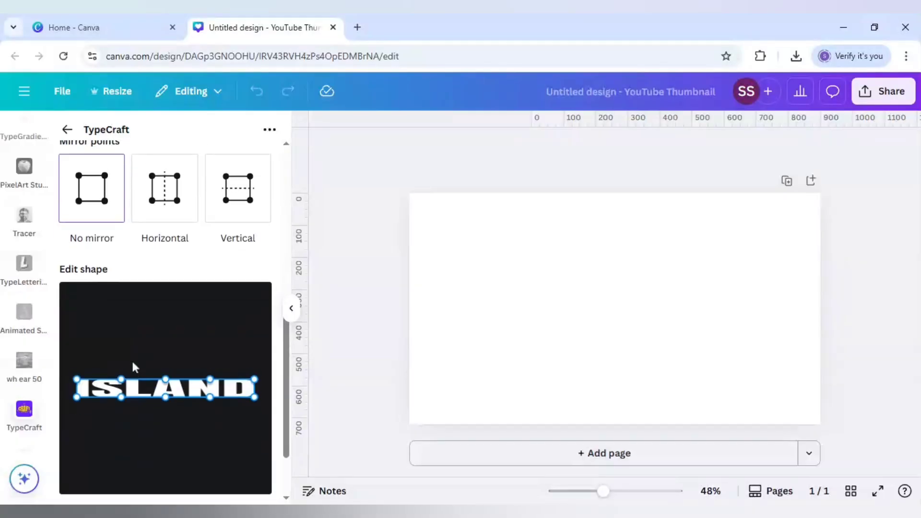
{"action": "scroll", "coordinate": [133, 367], "scroll_direction": "down", "scroll_amount": 1}
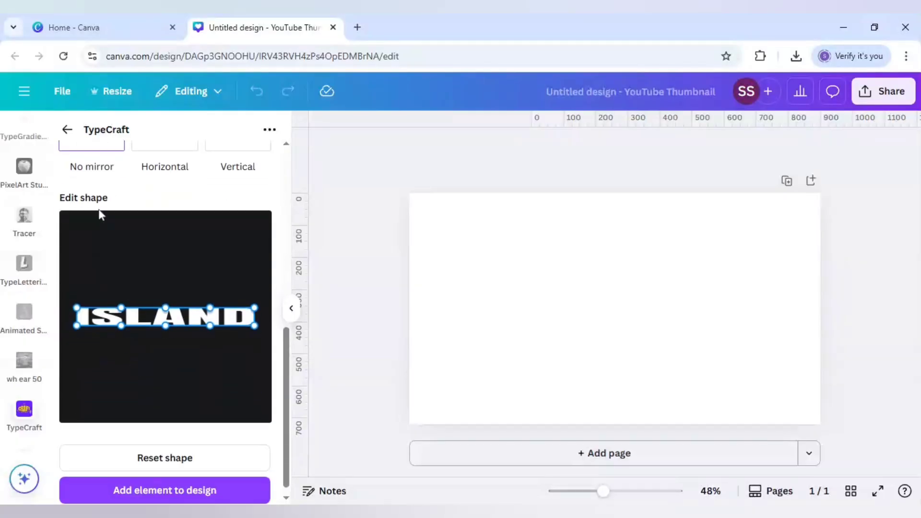
{"action": "left_click_drag", "start_coordinate": [78, 314], "coordinate": [87, 262]}
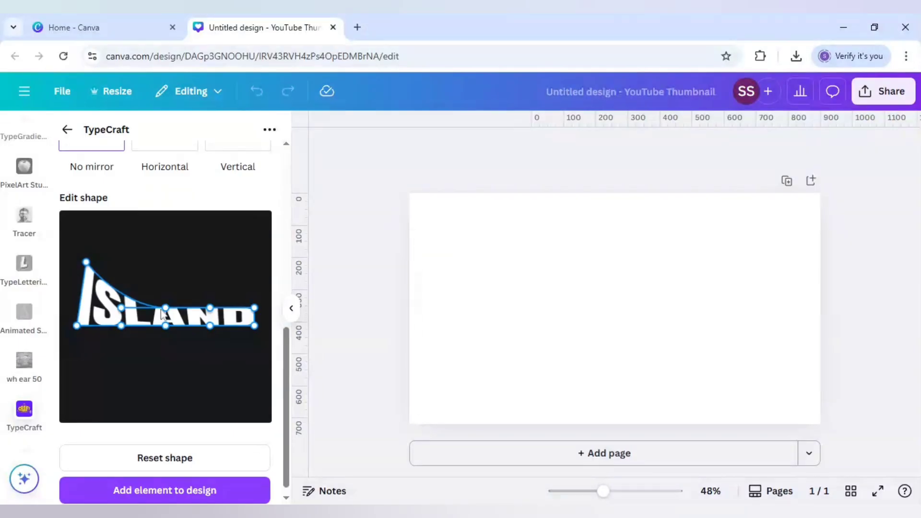
{"action": "left_click_drag", "start_coordinate": [167, 315], "coordinate": [165, 268]}
{"action": "left_click_drag", "start_coordinate": [254, 308], "coordinate": [248, 263]}
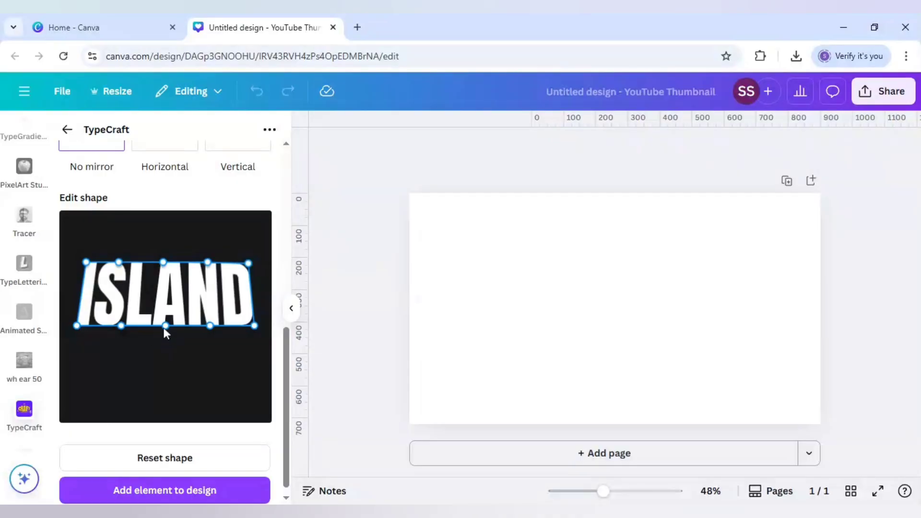
{"action": "left_click_drag", "start_coordinate": [165, 330], "coordinate": [166, 358]}
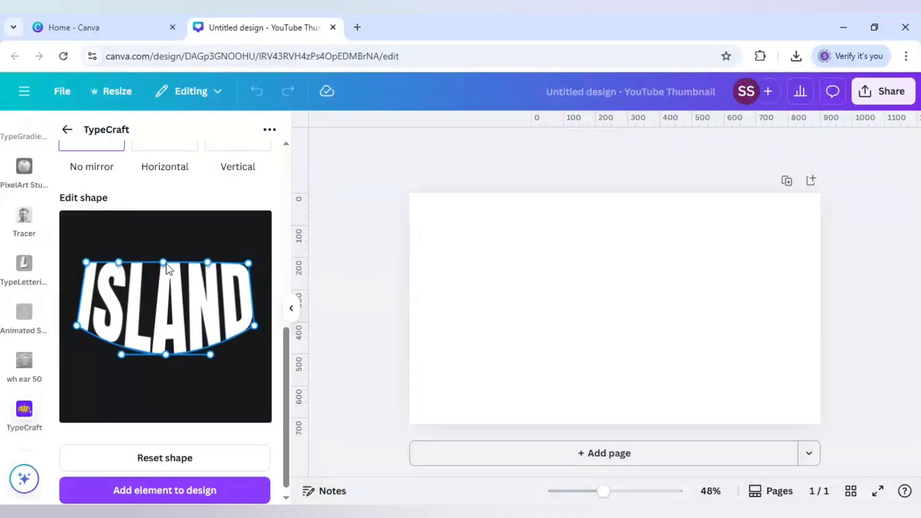
{"action": "left_click_drag", "start_coordinate": [164, 263], "coordinate": [166, 289]}
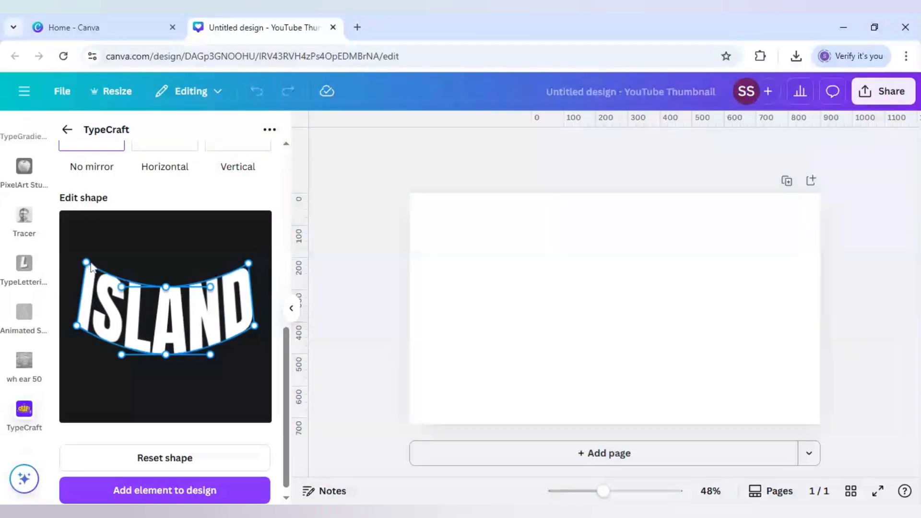
Step: Taper the ISLAND shape by moving its top corners inward with a slightly shallower bottom curve, and add it to the design
{"action": "left_click_drag", "start_coordinate": [87, 262], "coordinate": [106, 263]}
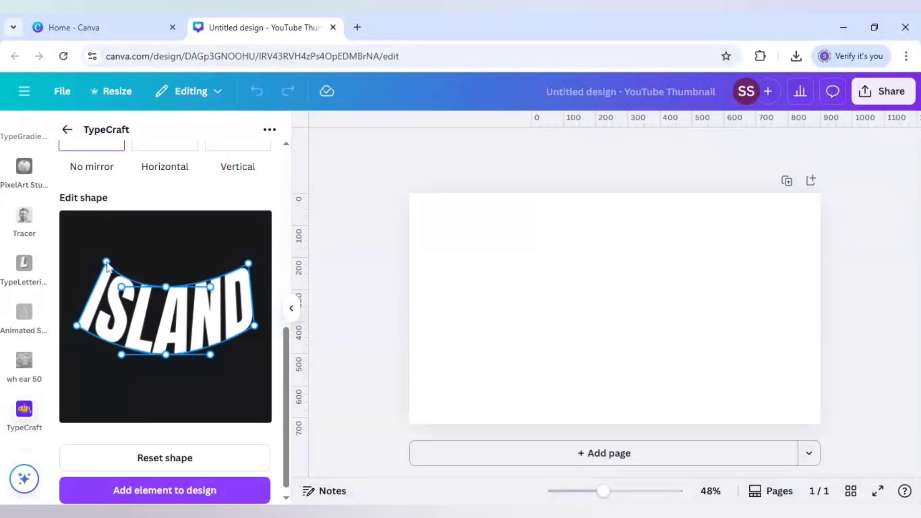
{"action": "left_click_drag", "start_coordinate": [247, 266], "coordinate": [231, 263]}
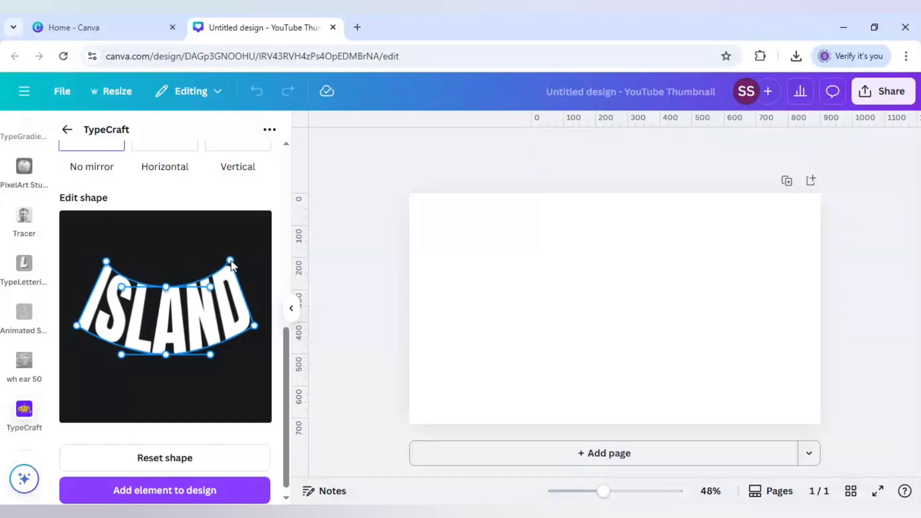
{"action": "left_click_drag", "start_coordinate": [169, 355], "coordinate": [168, 350]}
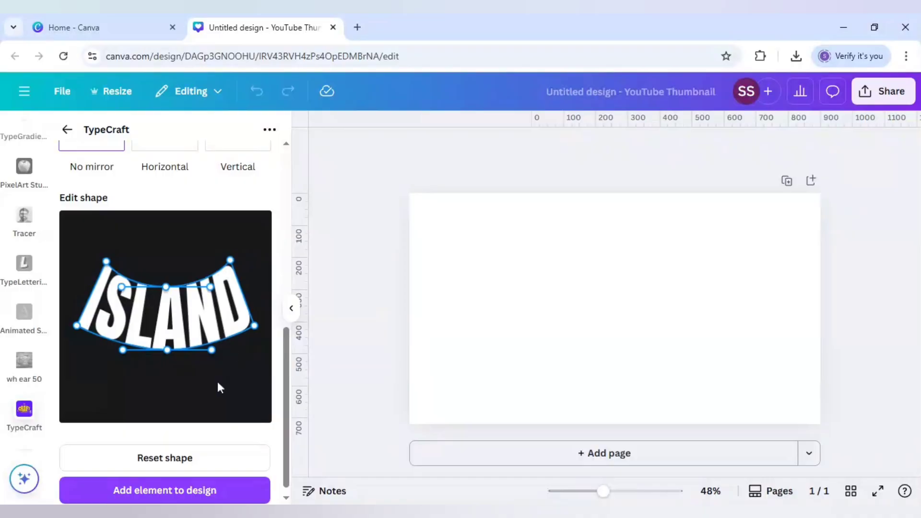
{"action": "scroll", "coordinate": [205, 473], "scroll_direction": "down", "scroll_amount": 1}
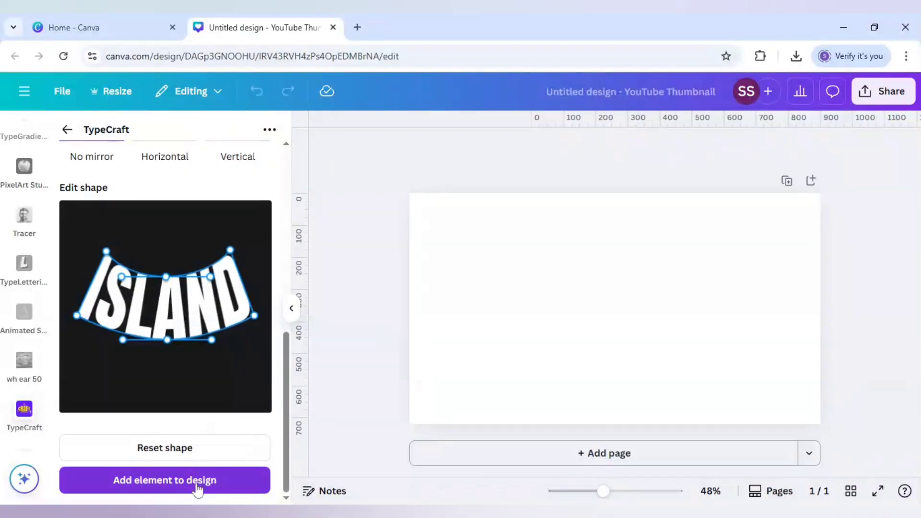
{"action": "left_click", "coordinate": [197, 485]}
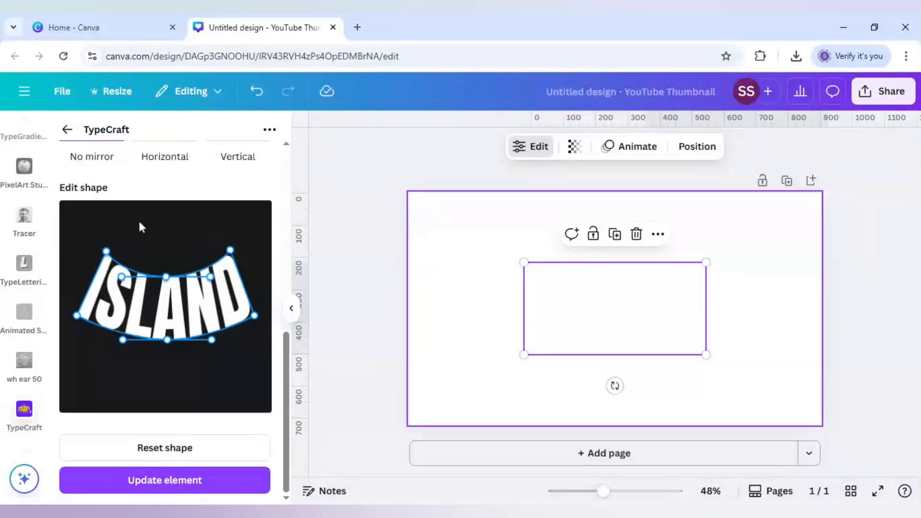
Step: Add a square shape to the page and stretch it into a rectangle that covers the ISLAND text
{"action": "scroll", "coordinate": [45, 339], "scroll_direction": "up", "scroll_amount": 8}
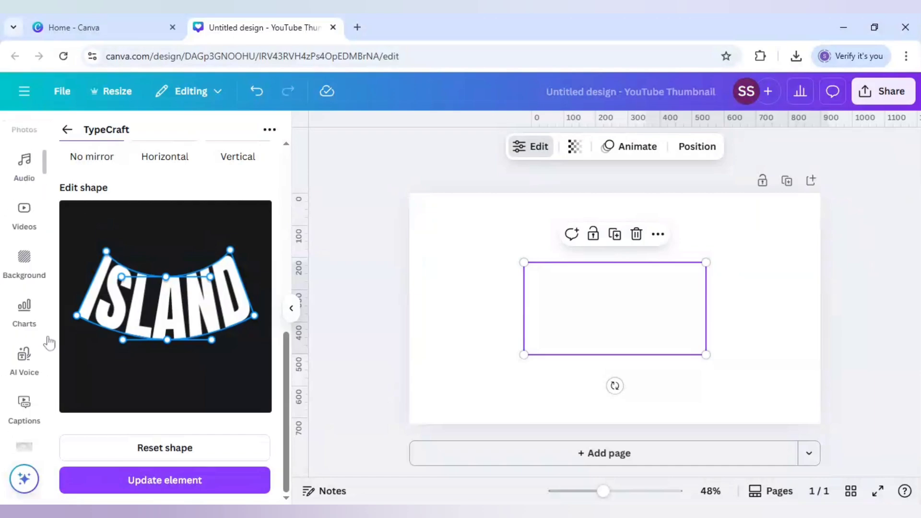
{"action": "scroll", "coordinate": [49, 342], "scroll_direction": "up", "scroll_amount": 5}
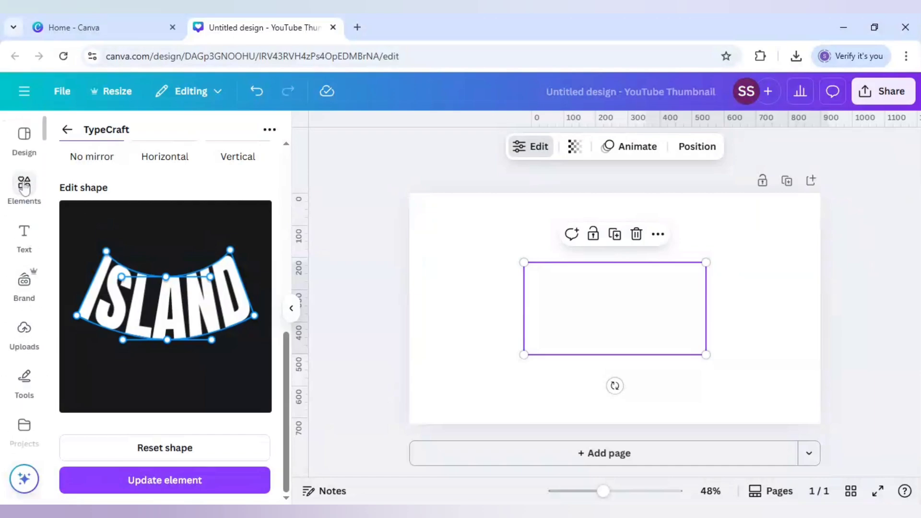
{"action": "left_click", "coordinate": [24, 187]}
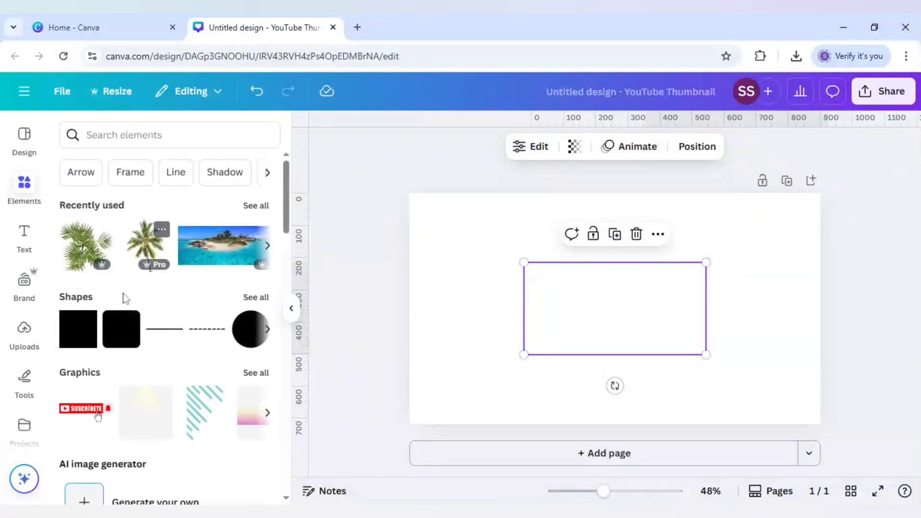
{"action": "left_click", "coordinate": [73, 339]}
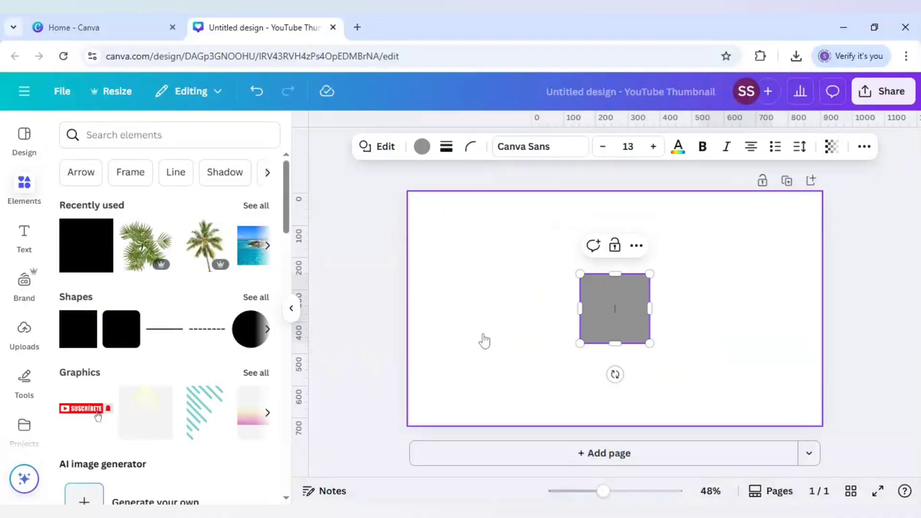
{"action": "left_click", "coordinate": [502, 335]}
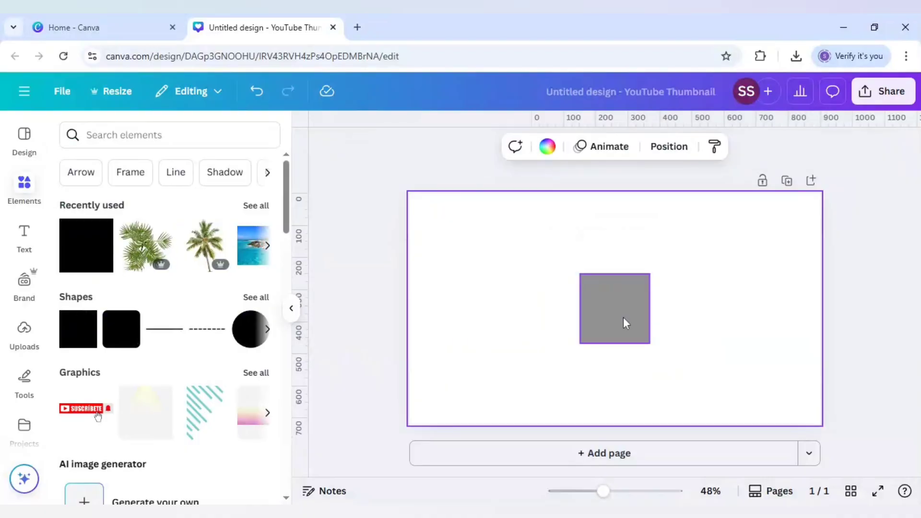
{"action": "left_click", "coordinate": [621, 322]}
{"action": "left_click_drag", "start_coordinate": [620, 323], "coordinate": [721, 260]}
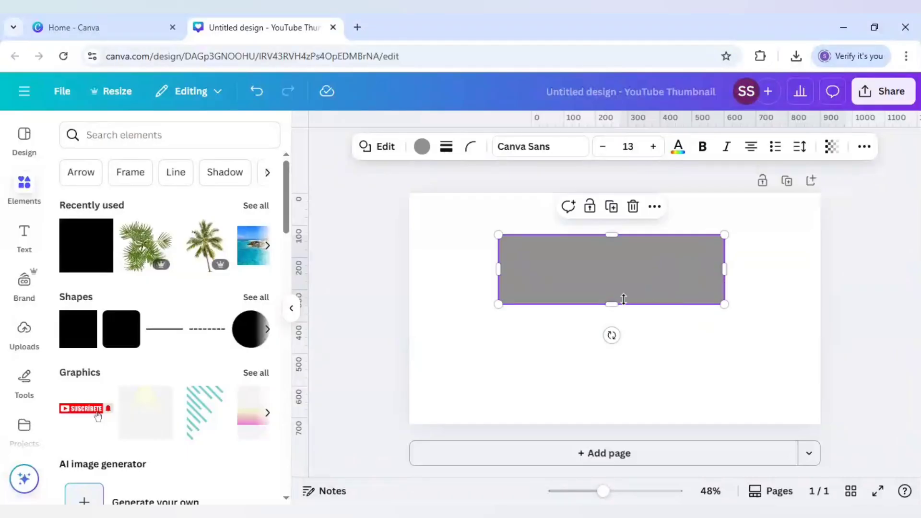
{"action": "left_click_drag", "start_coordinate": [623, 330], "coordinate": [629, 362]}
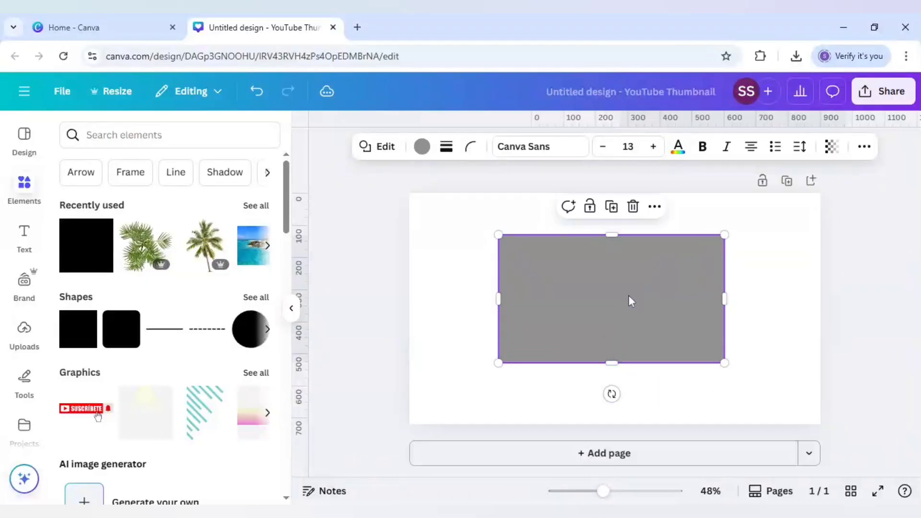
Step: Fill the rectangle with the dark grey default solid colour
{"action": "left_click", "coordinate": [422, 146]}
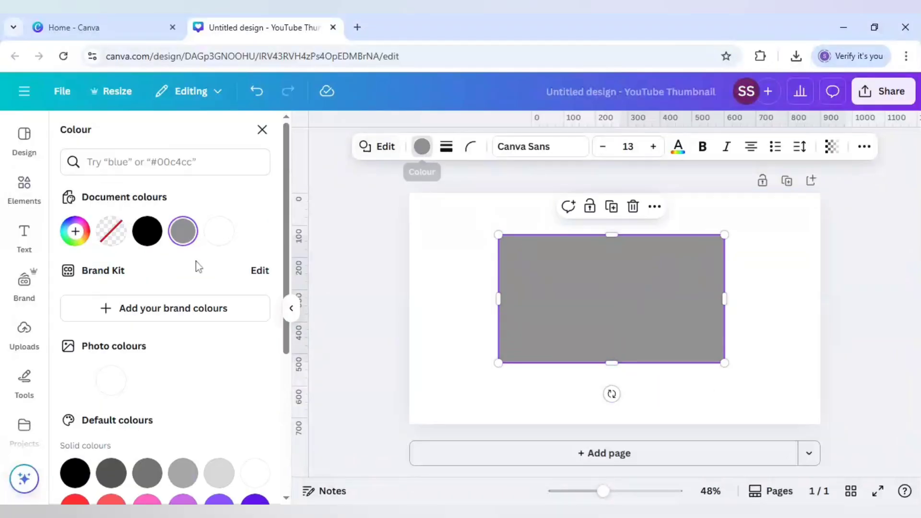
{"action": "scroll", "coordinate": [201, 331], "scroll_direction": "down", "scroll_amount": 2}
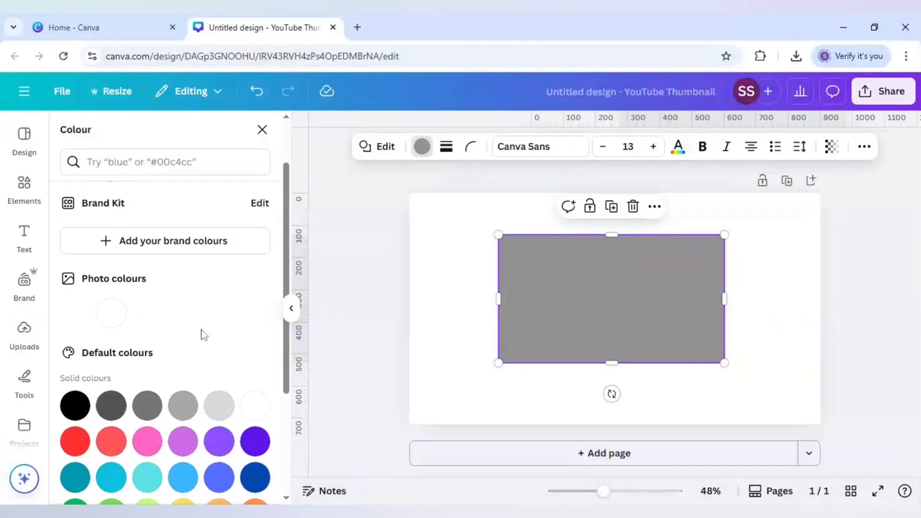
{"action": "left_click", "coordinate": [111, 405]}
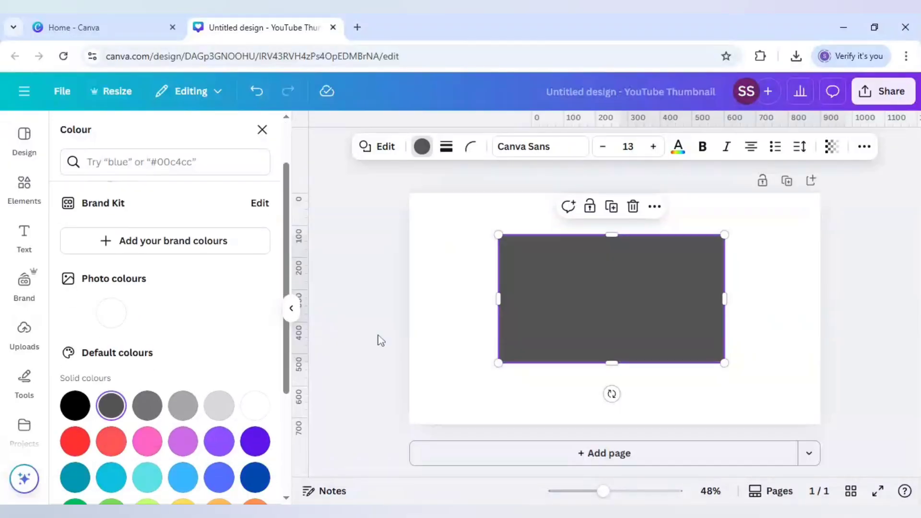
Step: Send the dark grey rectangle to the back, behind the white ISLAND text, and select the text
{"action": "right_click", "coordinate": [597, 289]}
{"action": "mouse_move", "coordinate": [624, 273]}
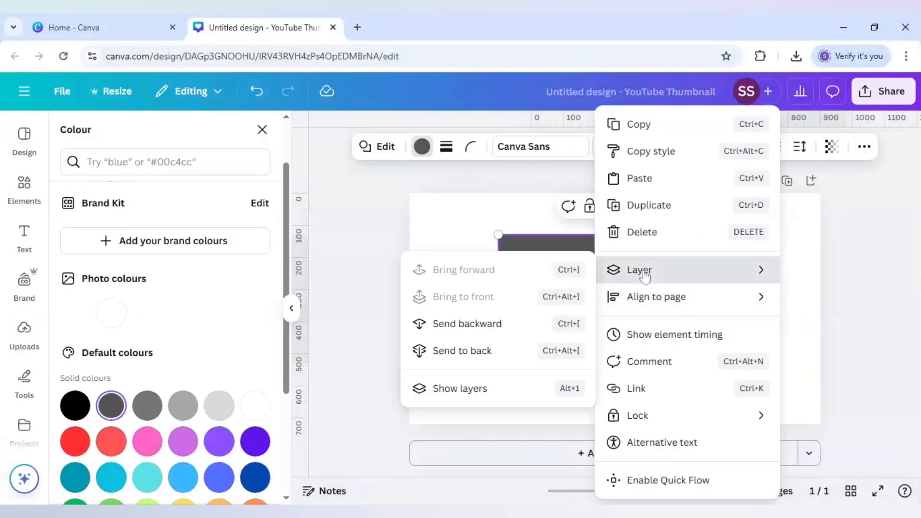
{"action": "left_click", "coordinate": [479, 353]}
{"action": "left_click", "coordinate": [646, 319]}
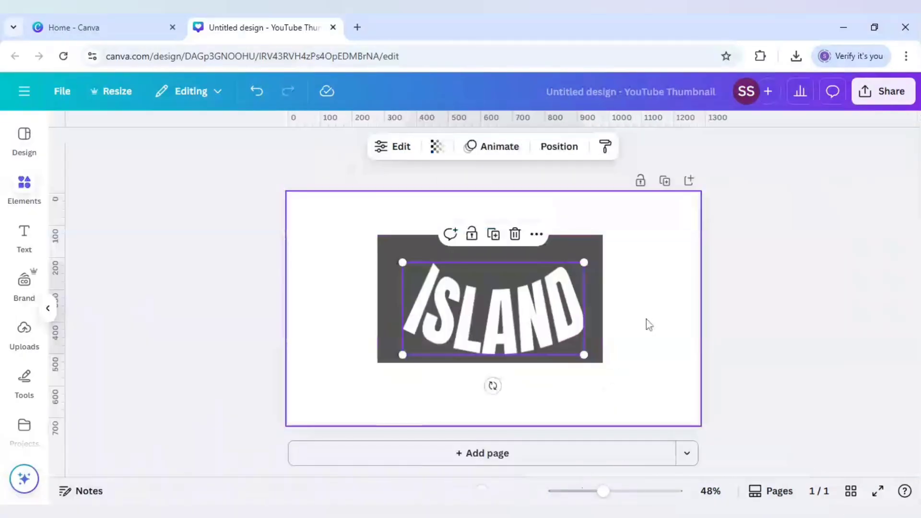
Step: Nudge the ISLAND text up to centre it on the dark rectangle, and download the design as a PNG
{"action": "left_click_drag", "start_coordinate": [615, 317], "coordinate": [614, 305]}
{"action": "left_click", "coordinate": [733, 296]}
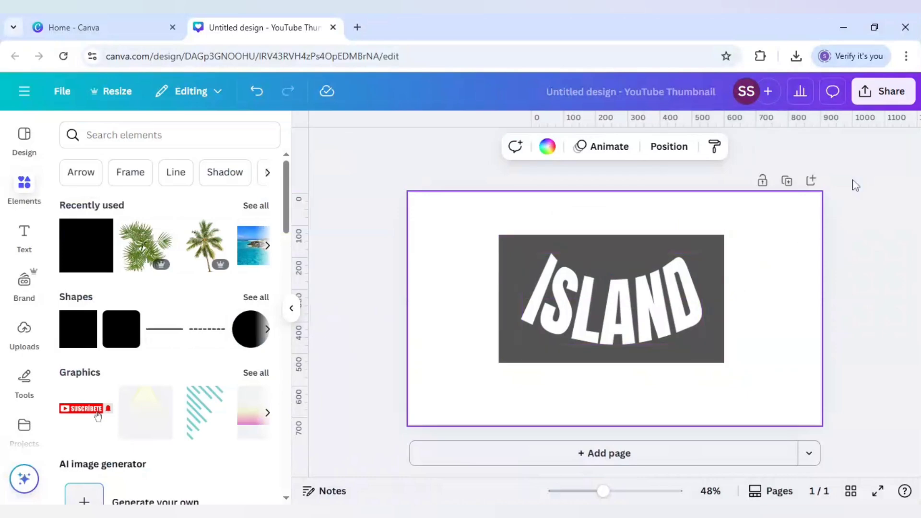
{"action": "left_click", "coordinate": [880, 98]}
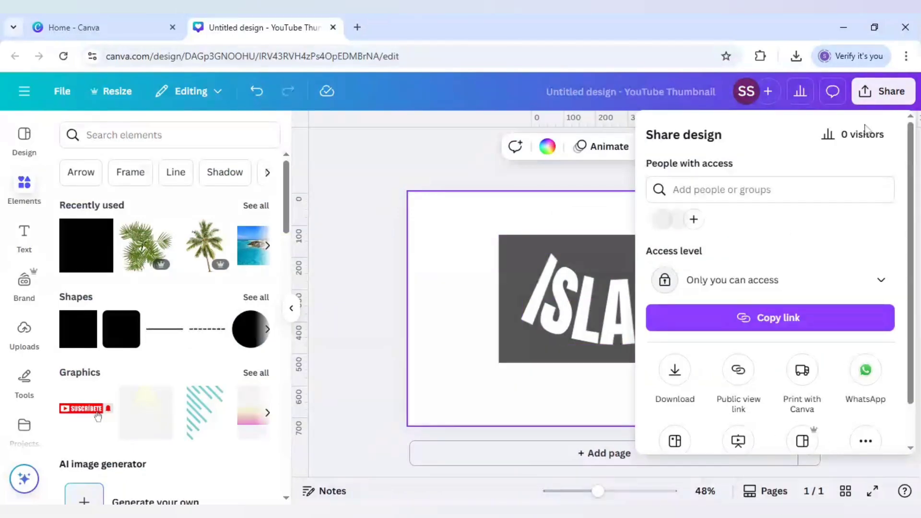
{"action": "left_click", "coordinate": [675, 370]}
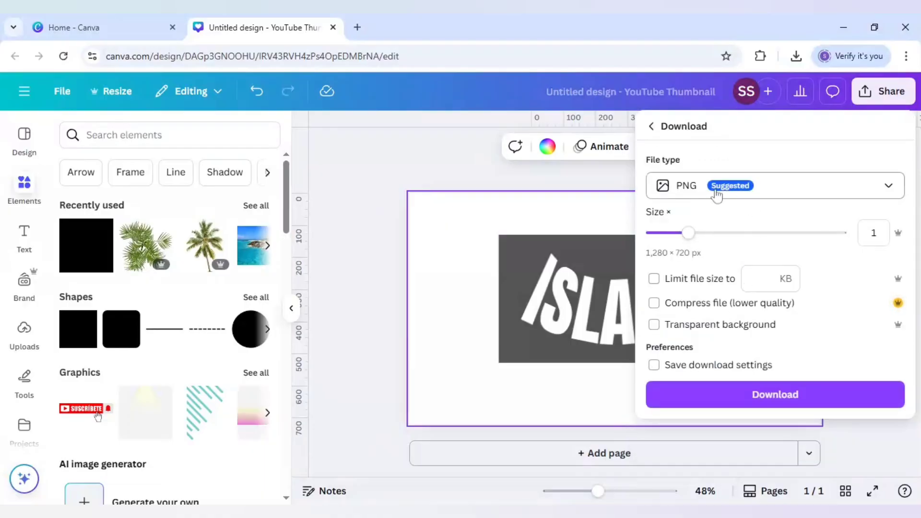
{"action": "left_click", "coordinate": [731, 403]}
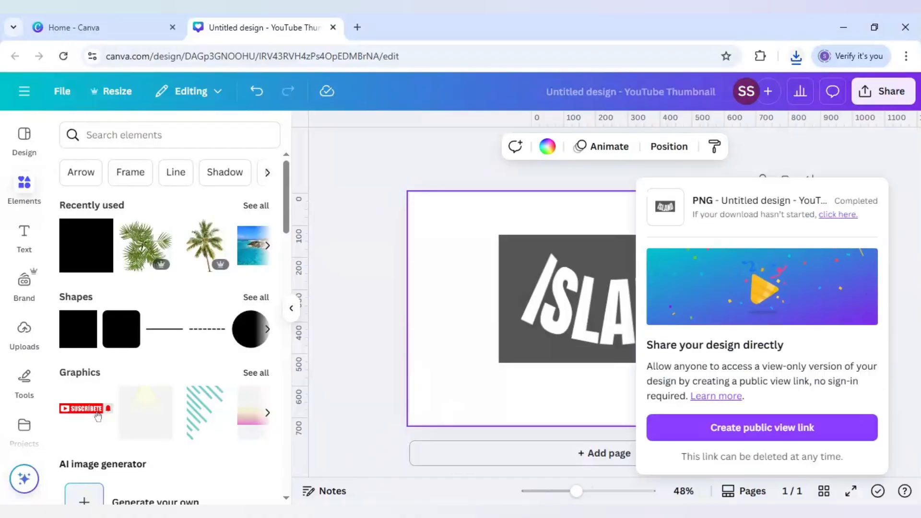
{"action": "left_click", "coordinate": [405, 363]}
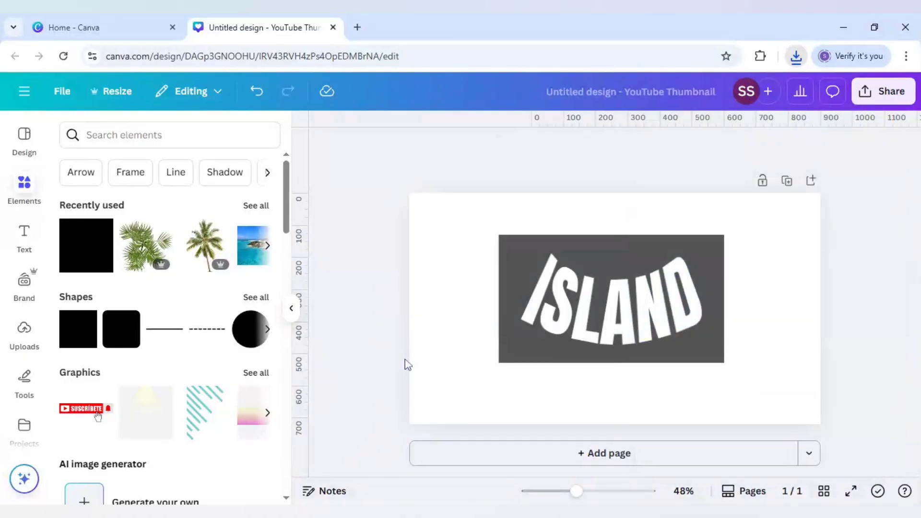
Step: Add a second page, insert the downloaded ISLAND PNG, and enlarge it to fill the page
{"action": "left_click", "coordinate": [640, 464]}
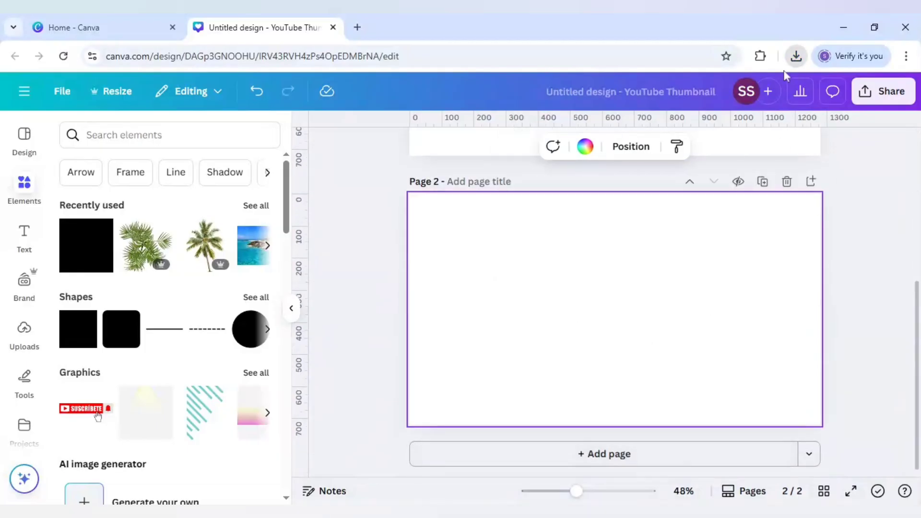
{"action": "key", "text": "ctrl+v"}
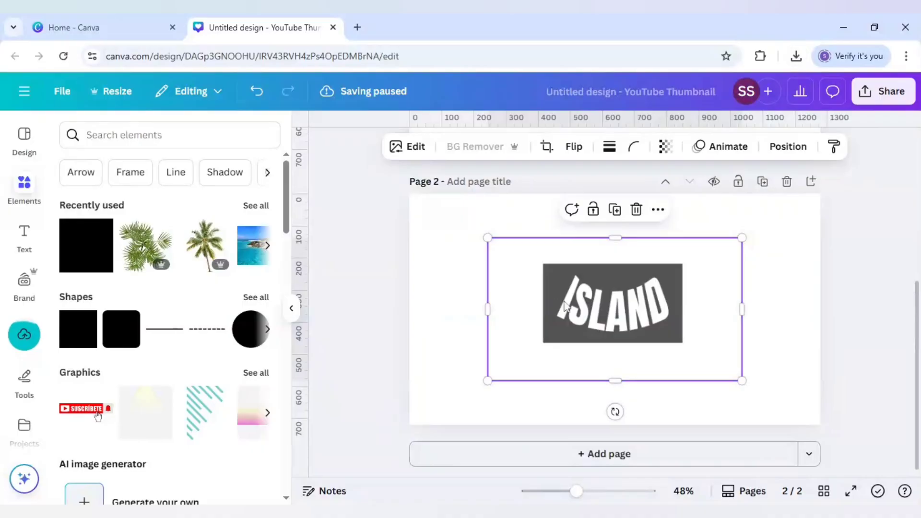
{"action": "left_click_drag", "start_coordinate": [559, 306], "coordinate": [487, 253]}
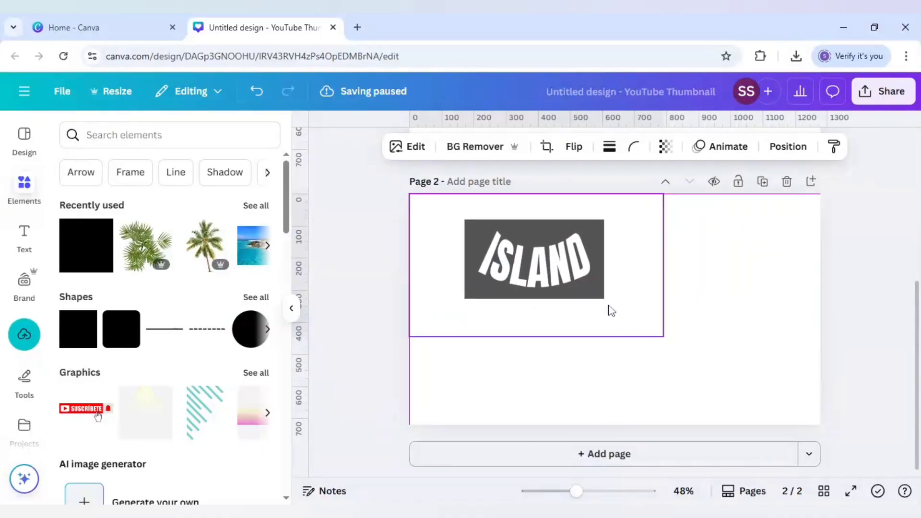
{"action": "left_click_drag", "start_coordinate": [663, 336], "coordinate": [828, 434]}
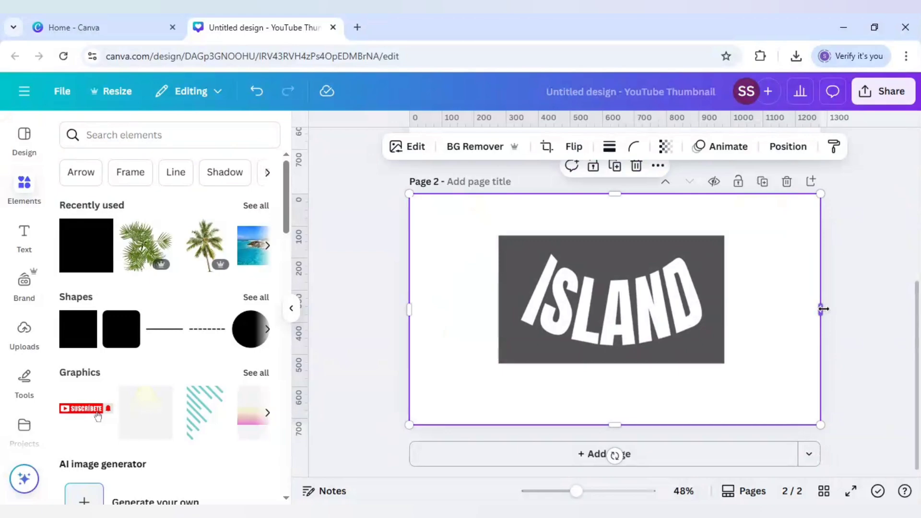
Step: Crop the blank strip beside the rectangle off the ISLAND image's right edge, and remove the image's background
{"action": "left_click_drag", "start_coordinate": [821, 309], "coordinate": [779, 310]}
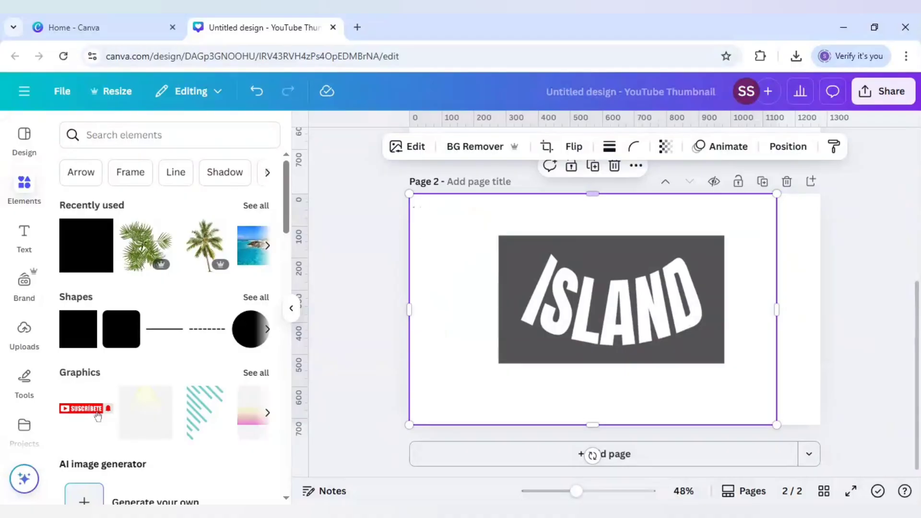
{"action": "left_click", "coordinate": [475, 149]}
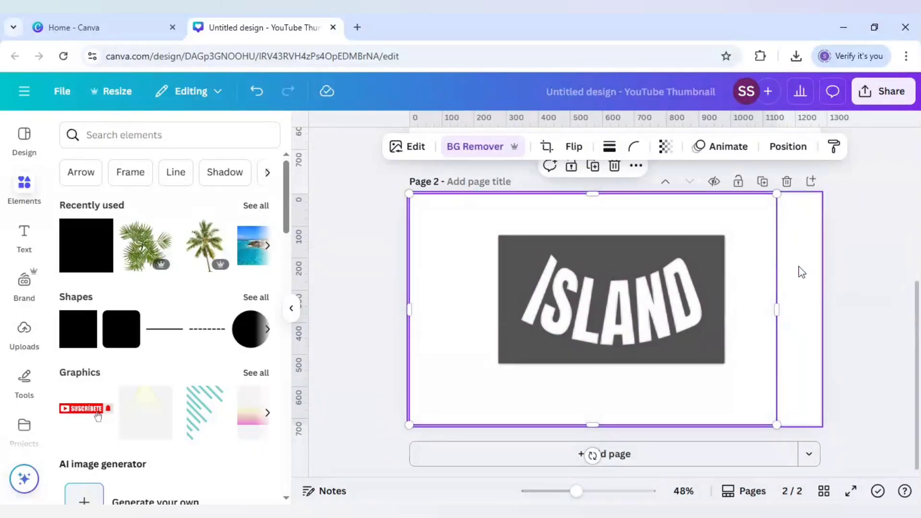
Step: Set the background of page 2 to the light orange default solid colour
{"action": "left_click", "coordinate": [801, 272]}
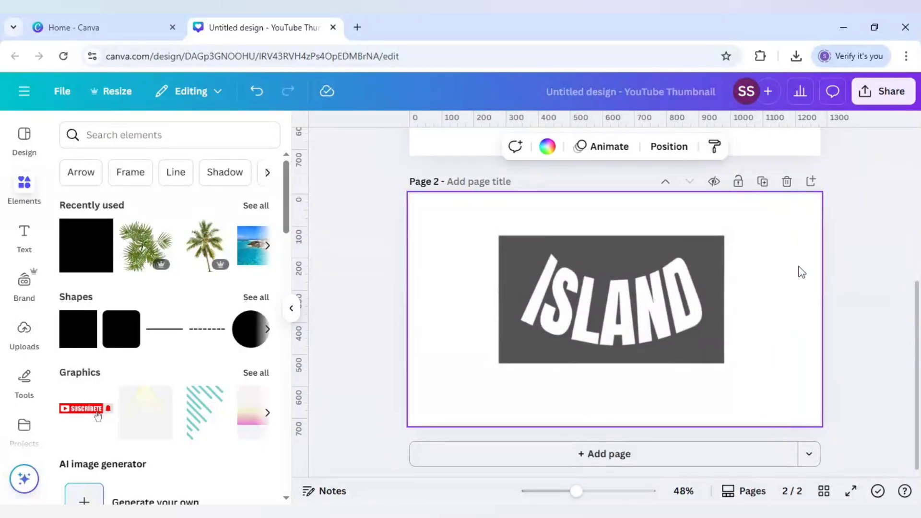
{"action": "left_click", "coordinate": [547, 149]}
{"action": "scroll", "coordinate": [239, 302], "scroll_direction": "down", "scroll_amount": 4}
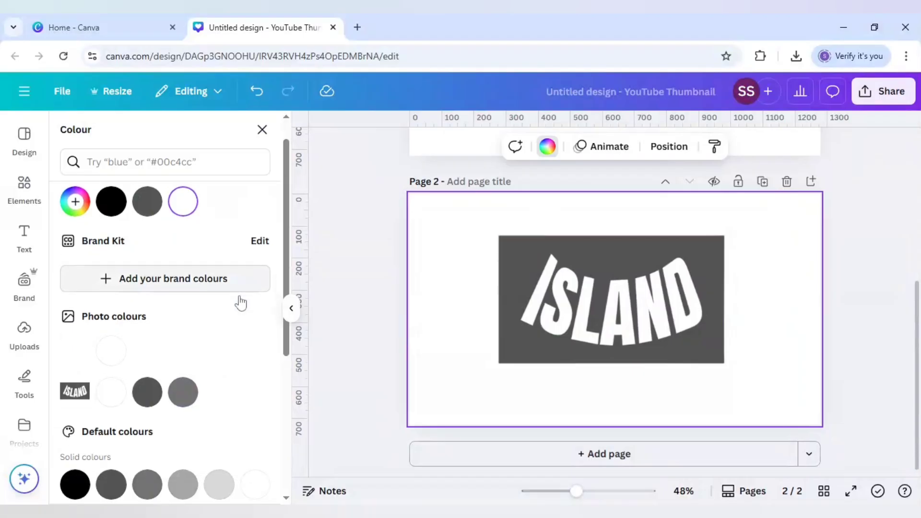
{"action": "scroll", "coordinate": [241, 304], "scroll_direction": "down", "scroll_amount": 2}
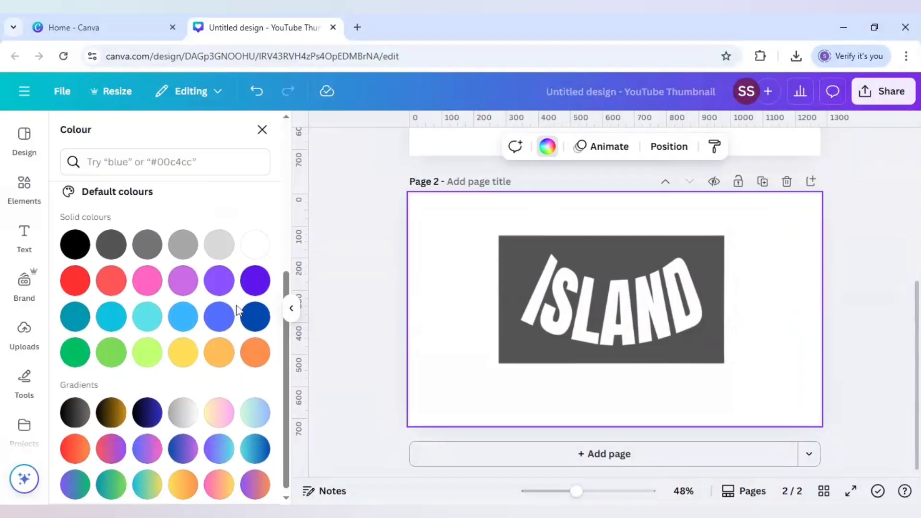
{"action": "left_click", "coordinate": [228, 355]}
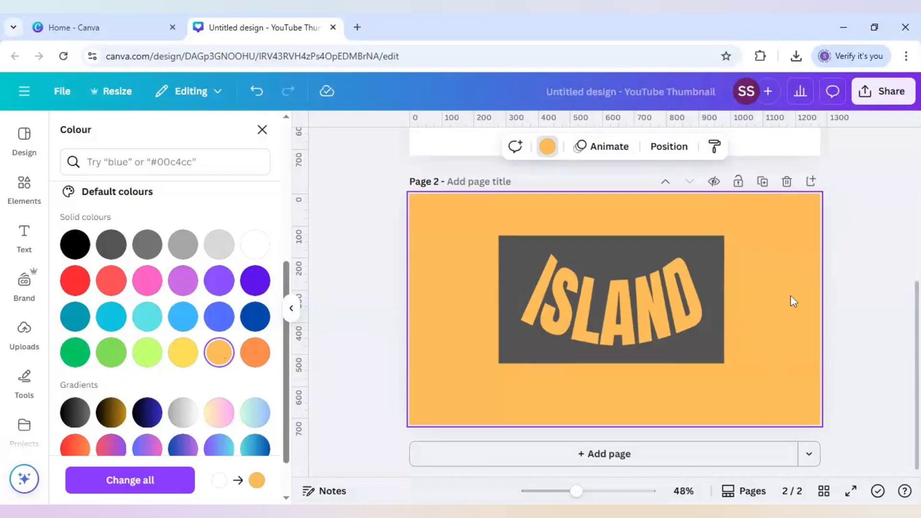
Step: Add the recently used panoramic Caribbean island photo to page 2
{"action": "left_click", "coordinate": [24, 187]}
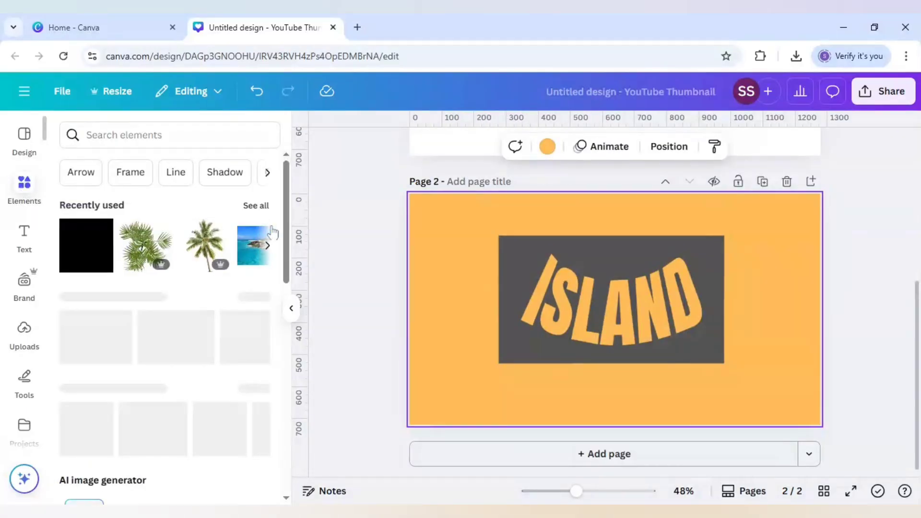
{"action": "left_click", "coordinate": [267, 247]}
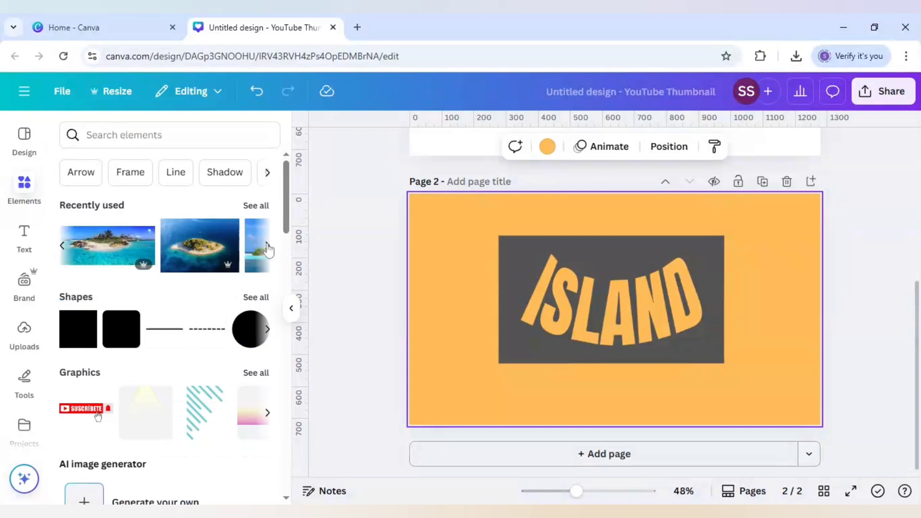
{"action": "left_click", "coordinate": [143, 231]}
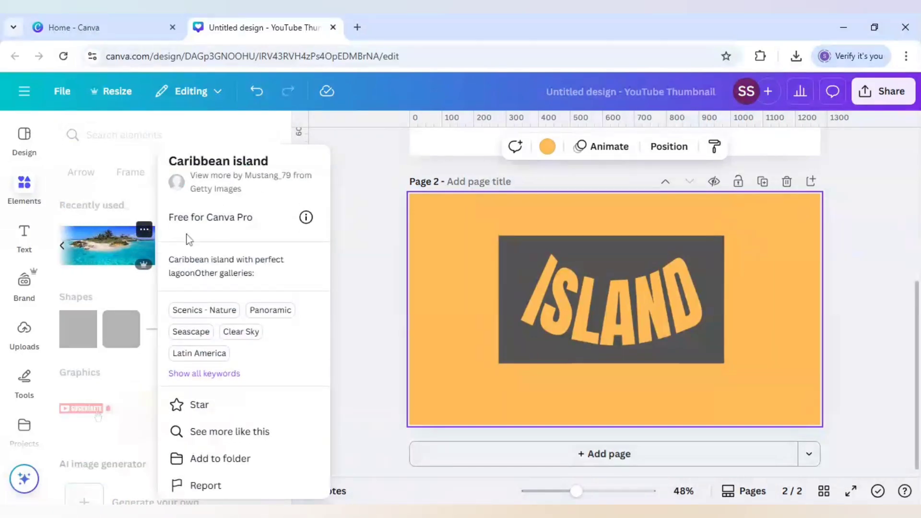
{"action": "left_click", "coordinate": [90, 246]}
{"action": "left_click", "coordinate": [102, 252]}
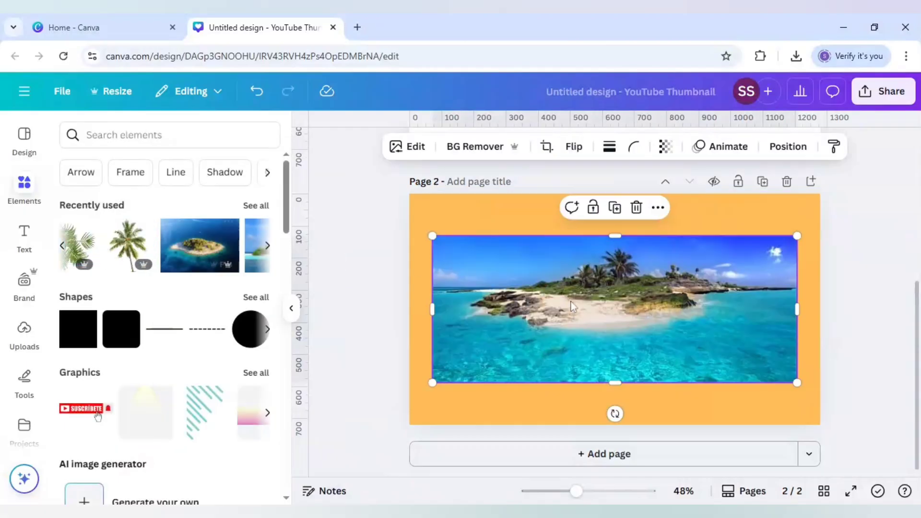
Step: Send the Caribbean island photo behind the ISLAND cutout so that it fills the letters
{"action": "right_click", "coordinate": [603, 288]}
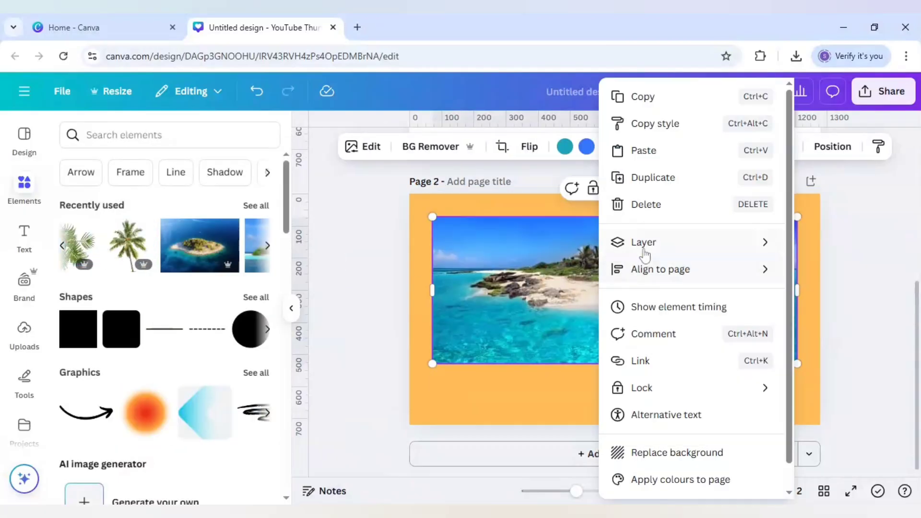
{"action": "mouse_move", "coordinate": [643, 252]}
{"action": "left_click", "coordinate": [463, 324]}
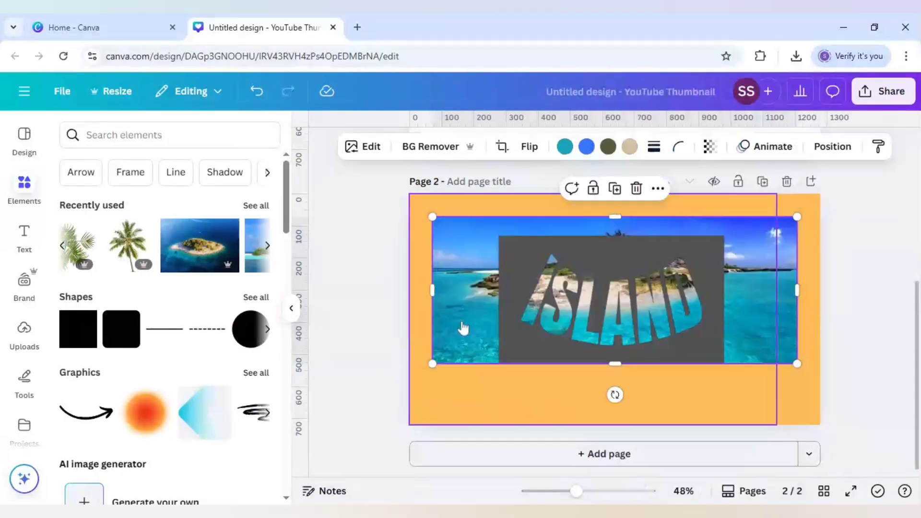
Step: Move the island photo up a little, and crop its sides and top to fit within the dark rectangle around the letters
{"action": "left_click_drag", "start_coordinate": [768, 284], "coordinate": [769, 266]}
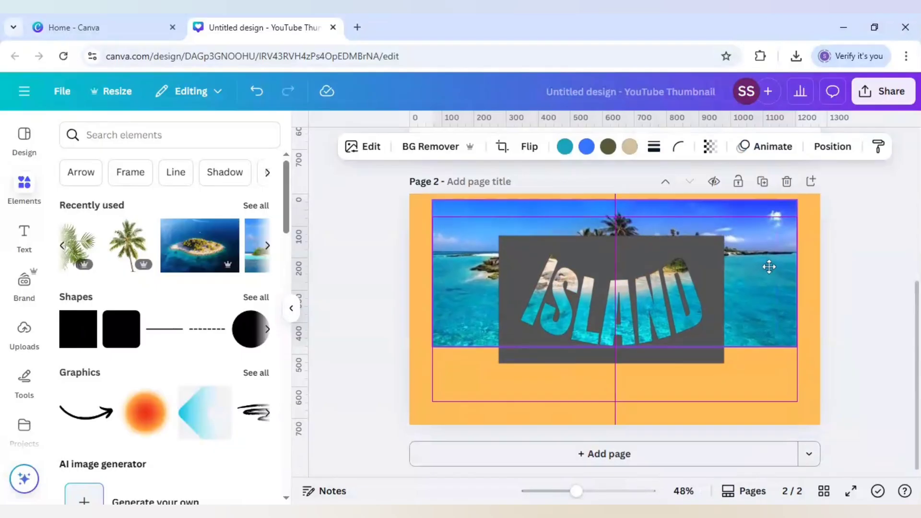
{"action": "left_click_drag", "start_coordinate": [770, 267], "coordinate": [710, 263]}
{"action": "left_click_drag", "start_coordinate": [432, 270], "coordinate": [509, 268]}
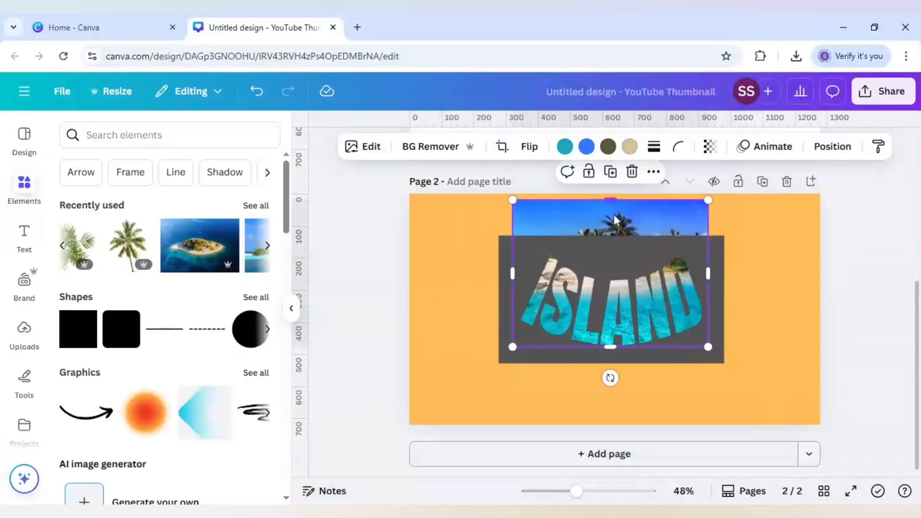
{"action": "left_click_drag", "start_coordinate": [610, 200], "coordinate": [610, 251]}
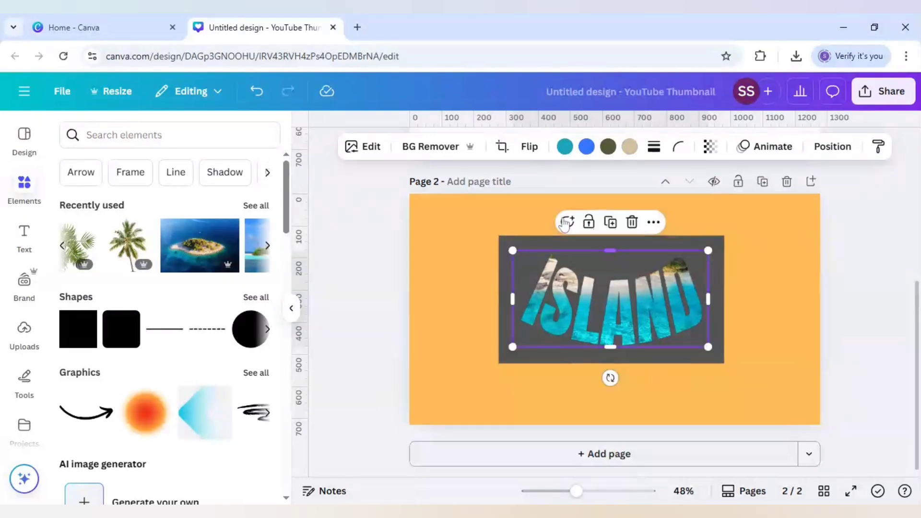
Step: Set the background of page 2 to the dark grey document colour that matches the rectangle
{"action": "left_click", "coordinate": [497, 216]}
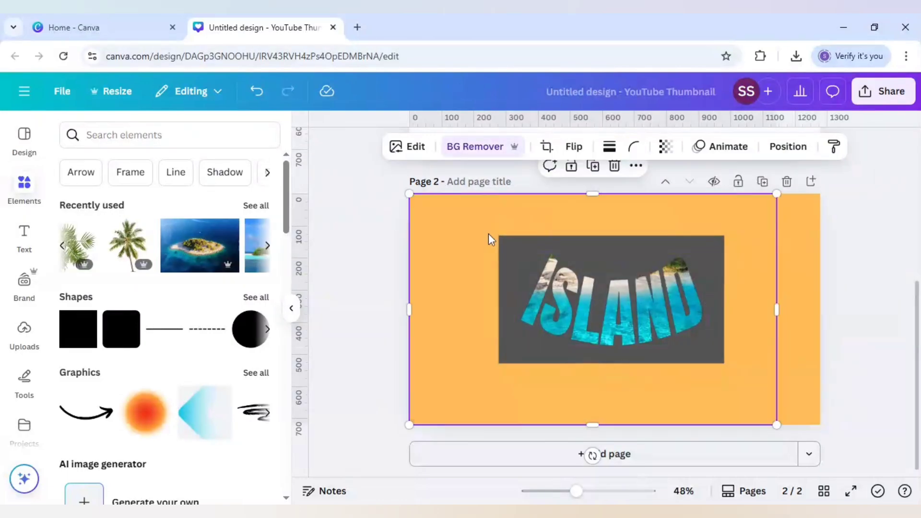
{"action": "left_click", "coordinate": [792, 247]}
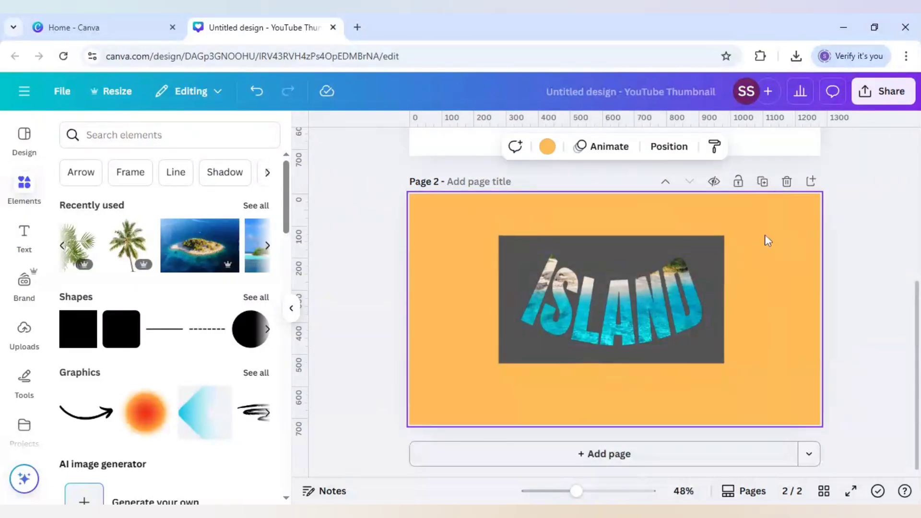
{"action": "left_click", "coordinate": [547, 147]}
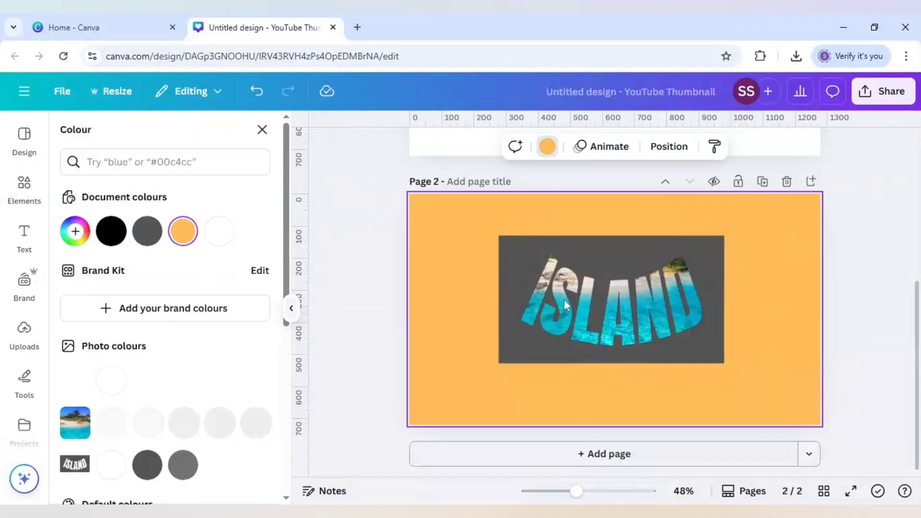
{"action": "left_click", "coordinate": [149, 238]}
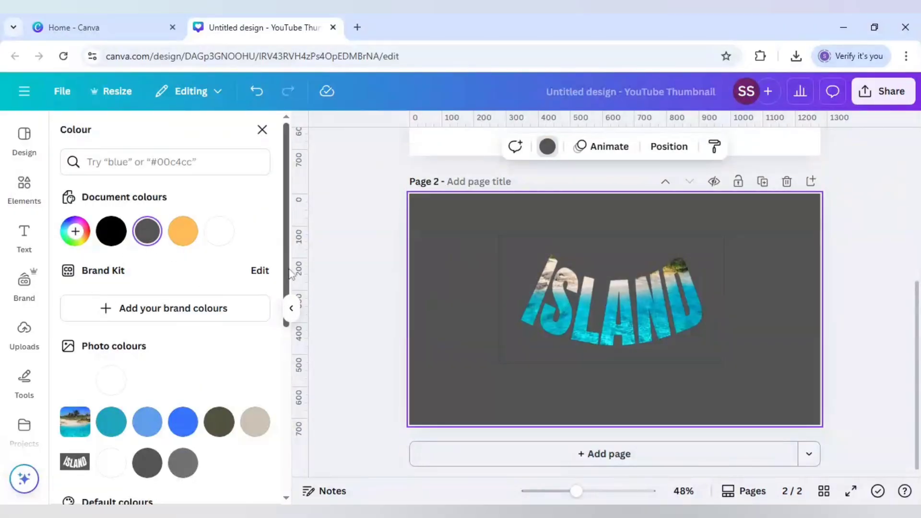
Step: Crop all four sides of the ISLAND cutout image close to the letters to remove the rectangle's visible outline
{"action": "left_click_drag", "start_coordinate": [576, 491], "coordinate": [593, 493]}
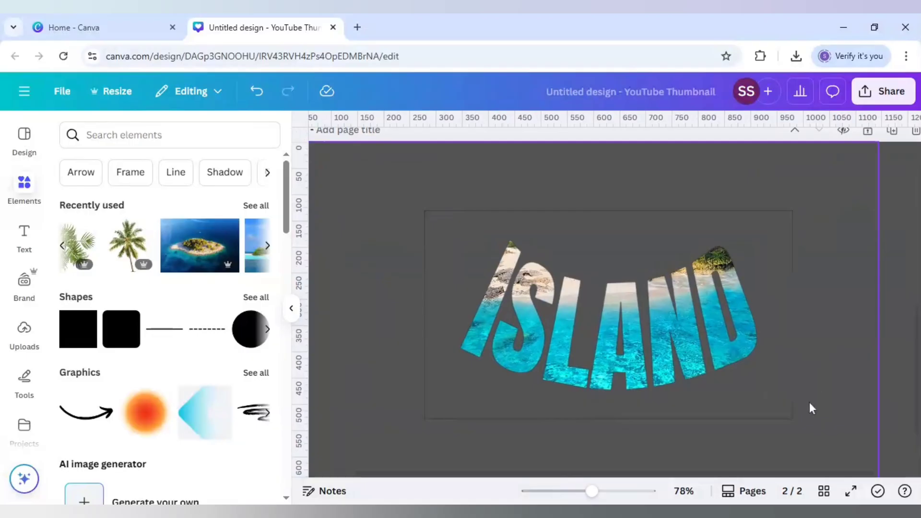
{"action": "left_click_drag", "start_coordinate": [593, 493], "coordinate": [582, 492]}
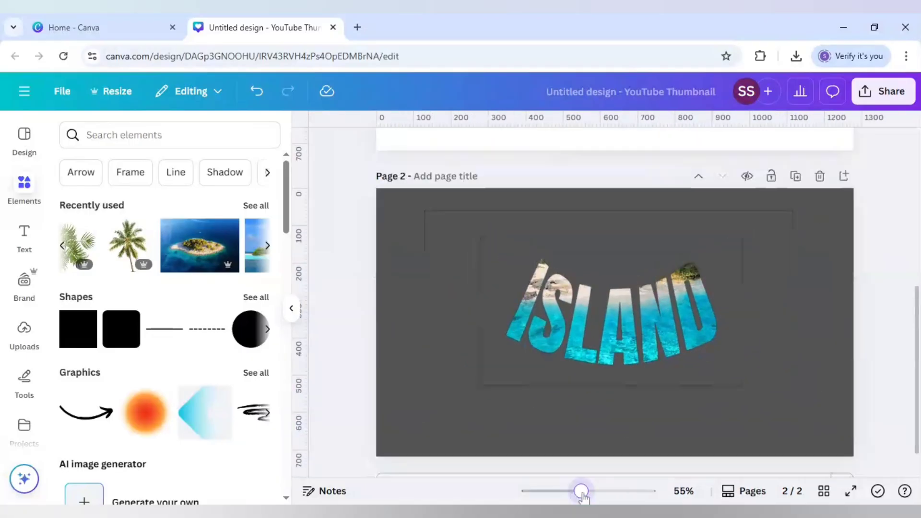
{"action": "left_click", "coordinate": [605, 249]}
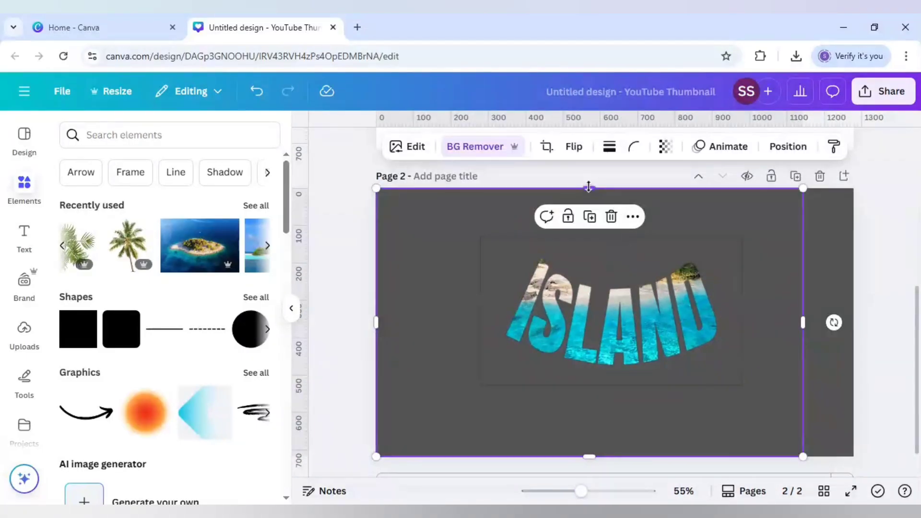
{"action": "left_click_drag", "start_coordinate": [589, 188], "coordinate": [588, 244]}
{"action": "left_click_drag", "start_coordinate": [802, 354], "coordinate": [729, 352]}
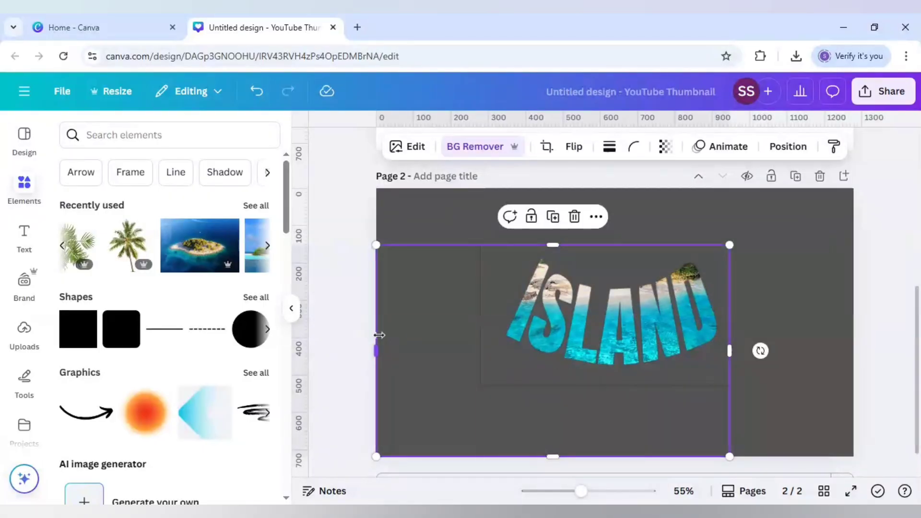
{"action": "left_click_drag", "start_coordinate": [379, 335], "coordinate": [491, 341]}
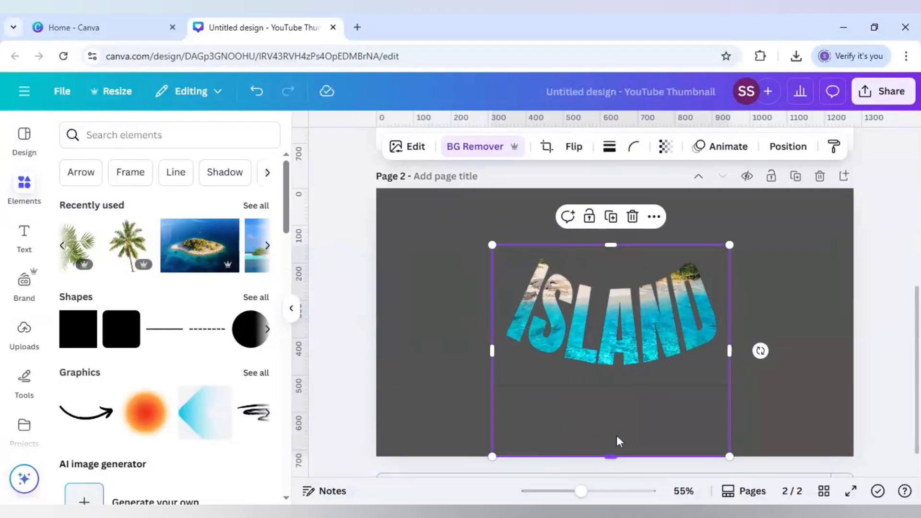
{"action": "left_click_drag", "start_coordinate": [612, 456], "coordinate": [614, 370]}
{"action": "left_click", "coordinate": [813, 355]}
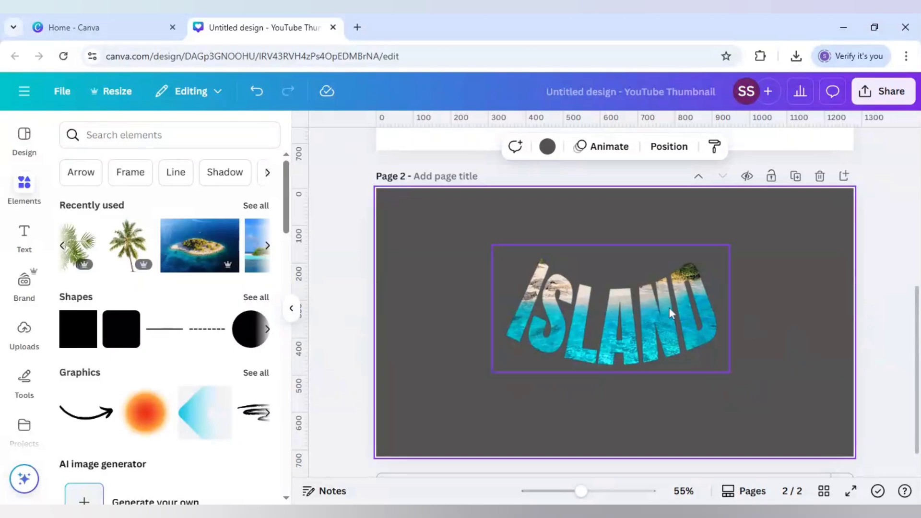
Step: Download only page 2 of the design as a PNG at size 1
{"action": "left_click", "coordinate": [885, 92]}
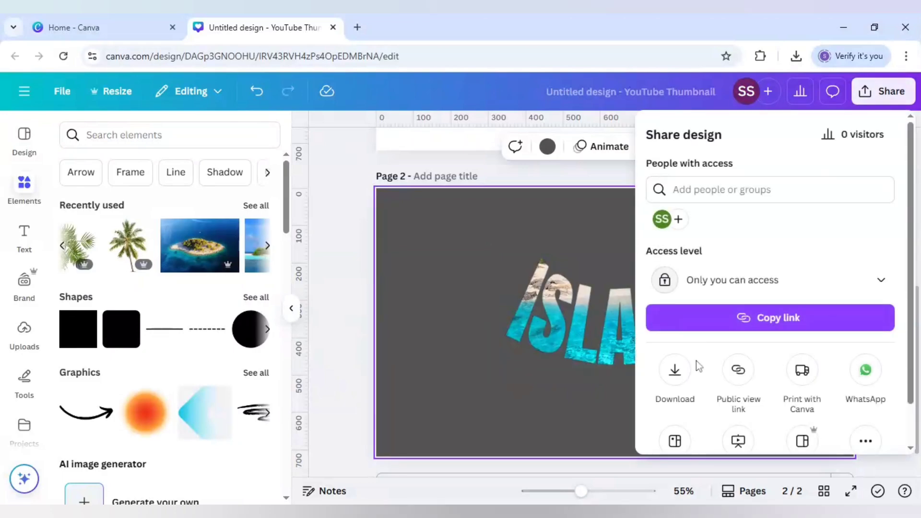
{"action": "left_click", "coordinate": [675, 370]}
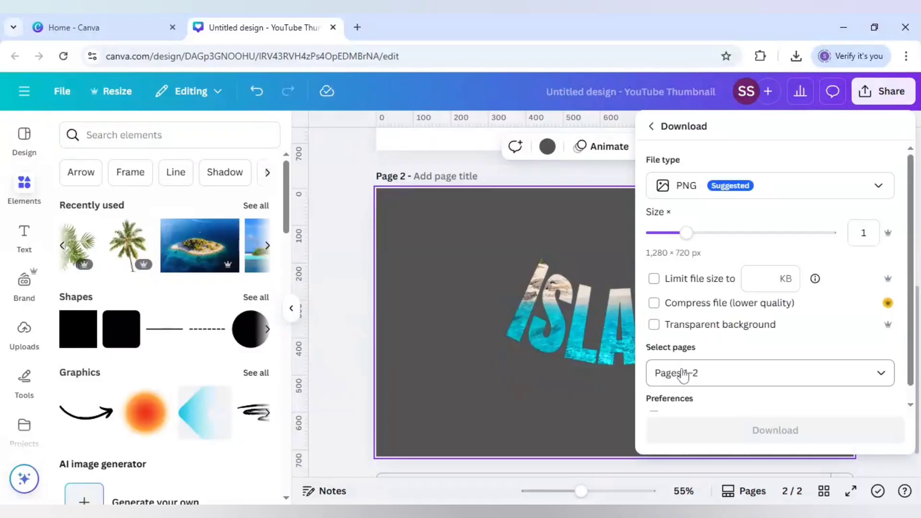
{"action": "scroll", "coordinate": [736, 307], "scroll_direction": "down", "scroll_amount": 2}
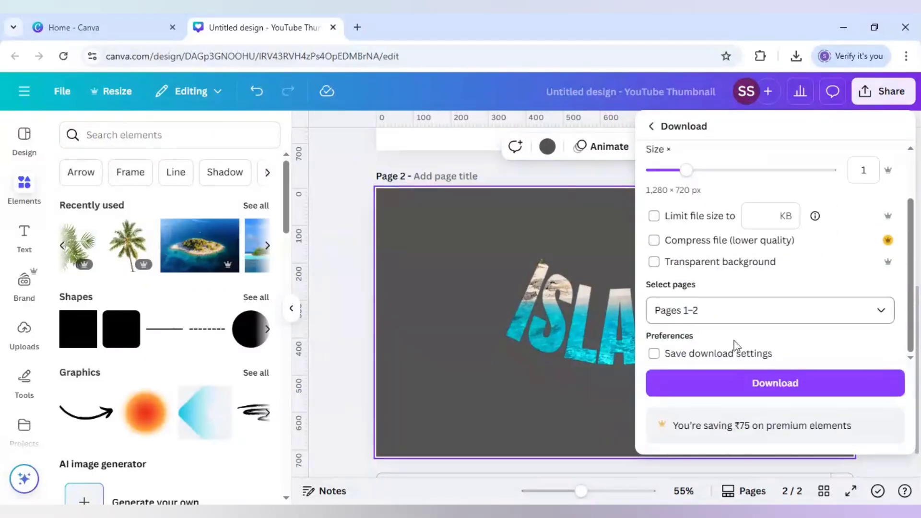
{"action": "left_click", "coordinate": [738, 309]}
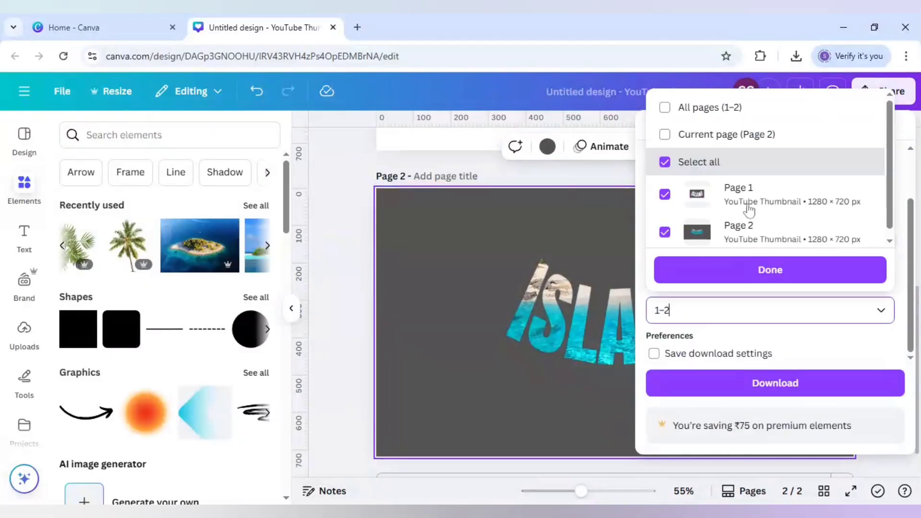
{"action": "left_click", "coordinate": [739, 137]}
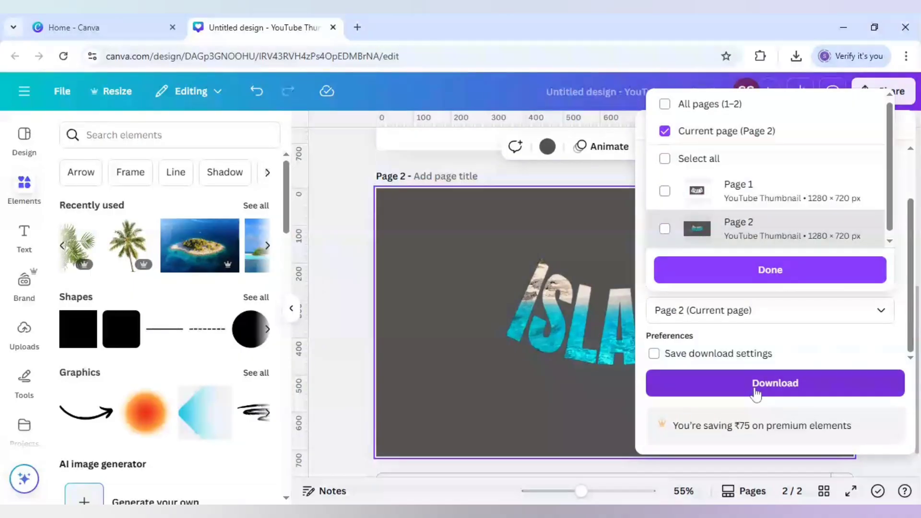
{"action": "left_click", "coordinate": [756, 389]}
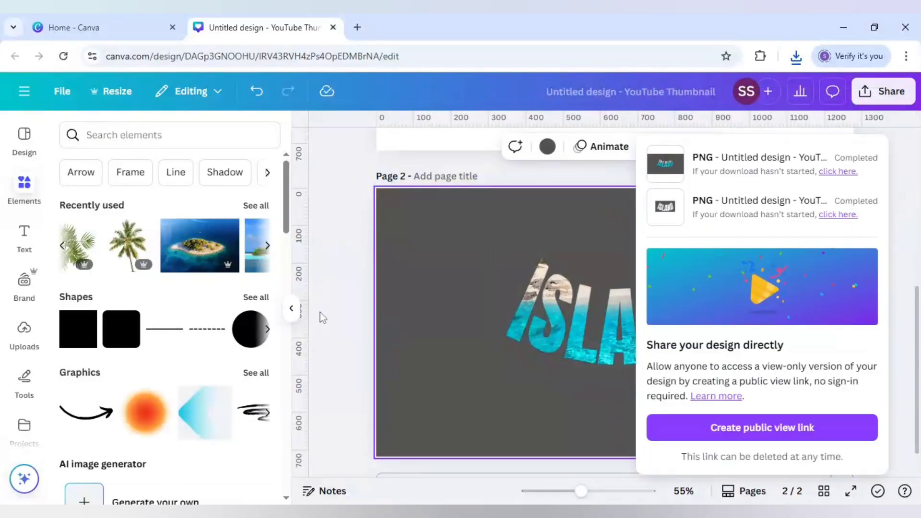
Step: Add page 3 after the dark grey page and set its background to white
{"action": "scroll", "coordinate": [320, 312], "scroll_direction": "down", "scroll_amount": 1}
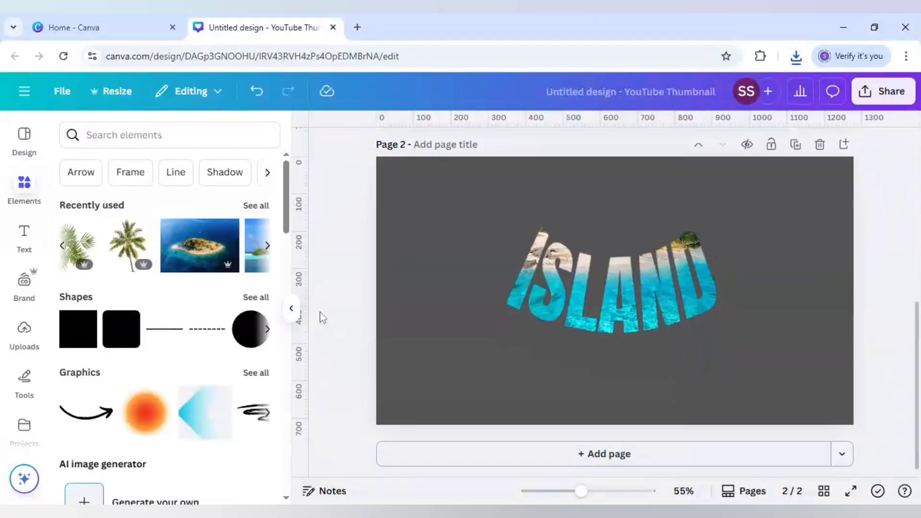
{"action": "left_click", "coordinate": [563, 465]}
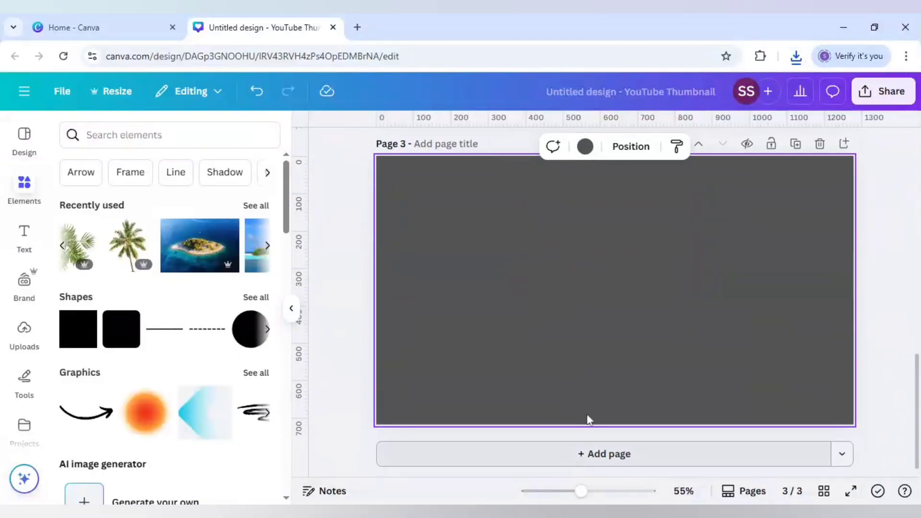
{"action": "left_click", "coordinate": [586, 149]}
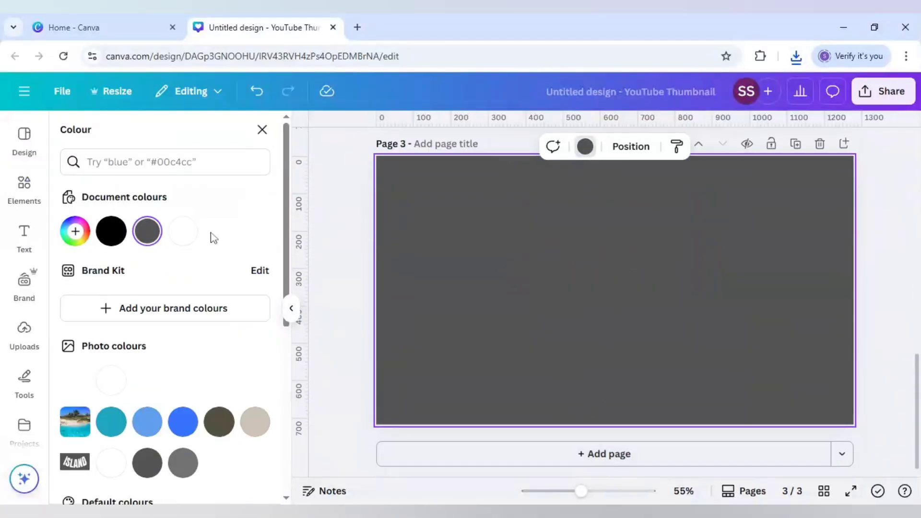
{"action": "left_click", "coordinate": [183, 231]}
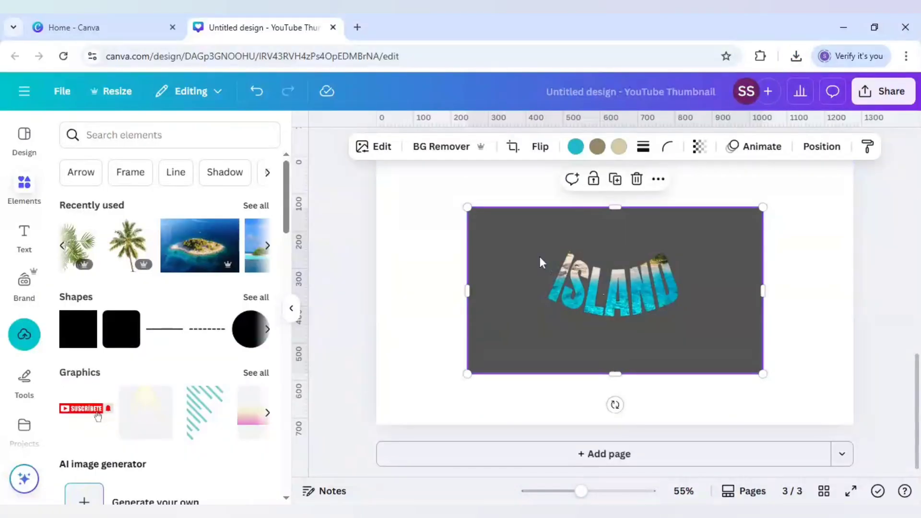
Step: Align the exported ISLAND image with the upper-left corner of page 3 and enlarge it to fill the page
{"action": "left_click_drag", "start_coordinate": [542, 263], "coordinate": [461, 198]}
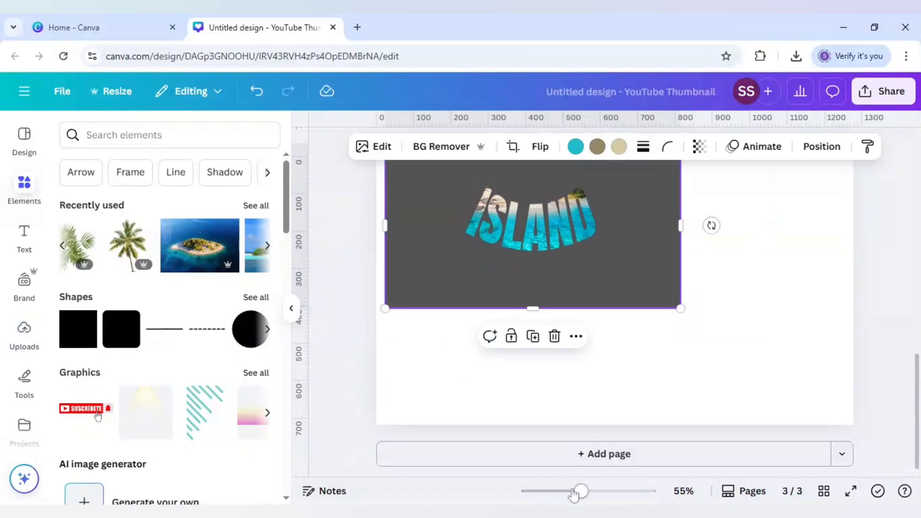
{"action": "left_click_drag", "start_coordinate": [580, 491], "coordinate": [565, 491]}
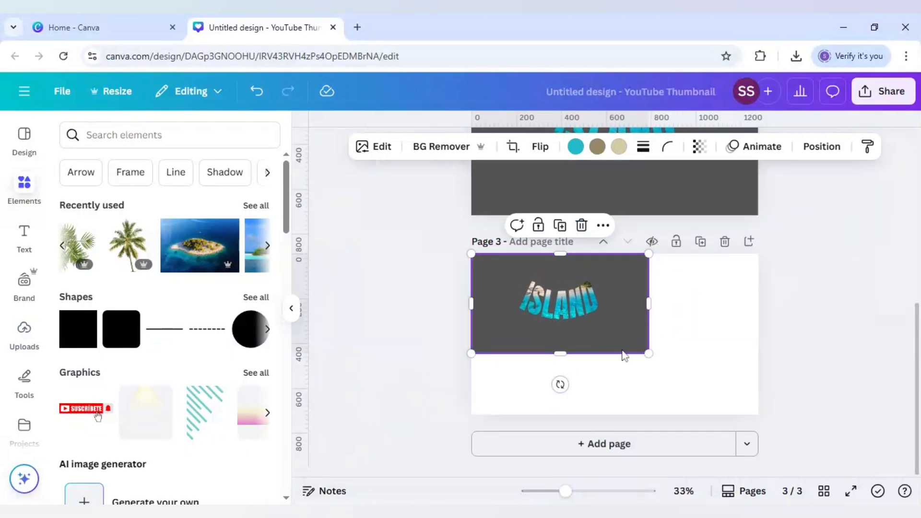
{"action": "left_click_drag", "start_coordinate": [648, 354], "coordinate": [759, 416]}
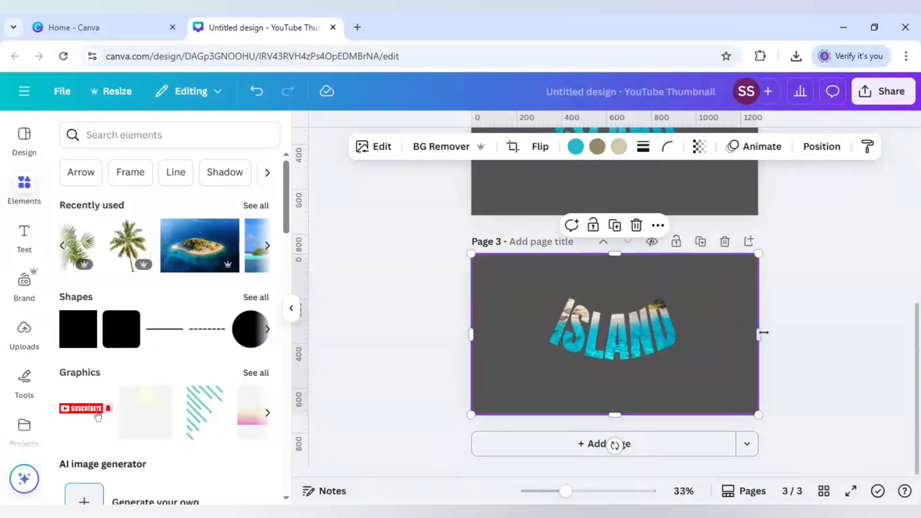
Step: Remove the background of the ISLAND image on page 3 and crop all four sides close to the letters
{"action": "left_click", "coordinate": [448, 149]}
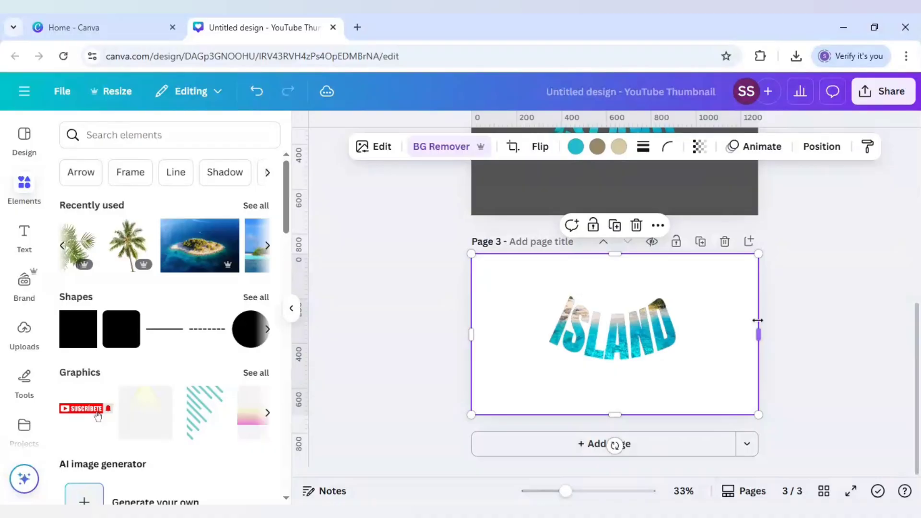
{"action": "left_click_drag", "start_coordinate": [758, 321], "coordinate": [699, 328]}
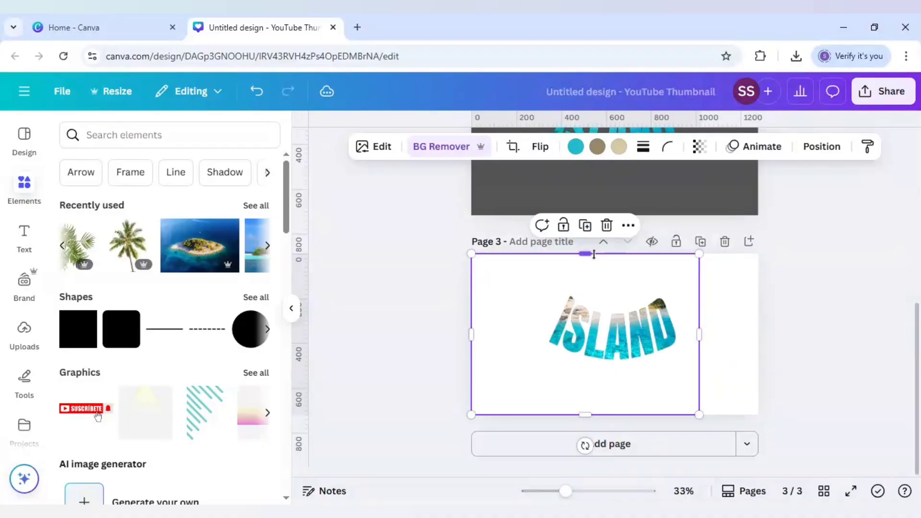
{"action": "left_click_drag", "start_coordinate": [594, 254], "coordinate": [594, 286]}
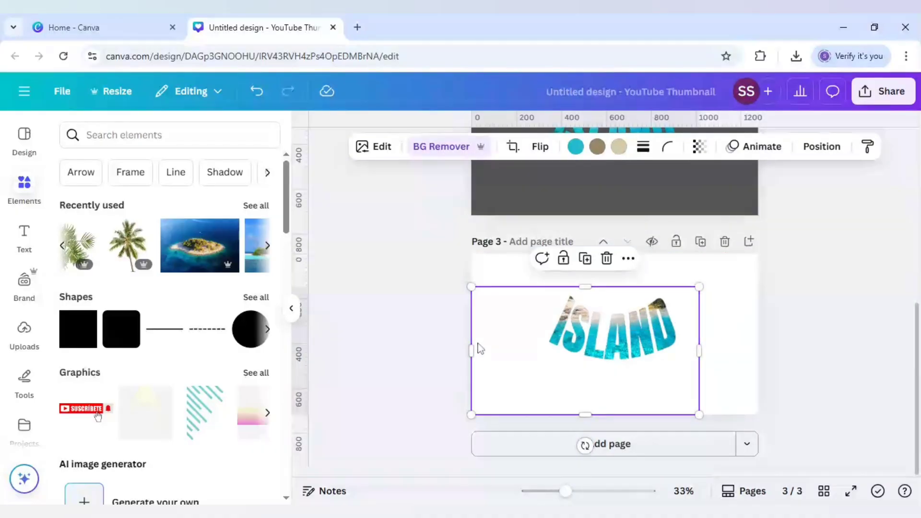
{"action": "left_click_drag", "start_coordinate": [482, 349], "coordinate": [544, 351]}
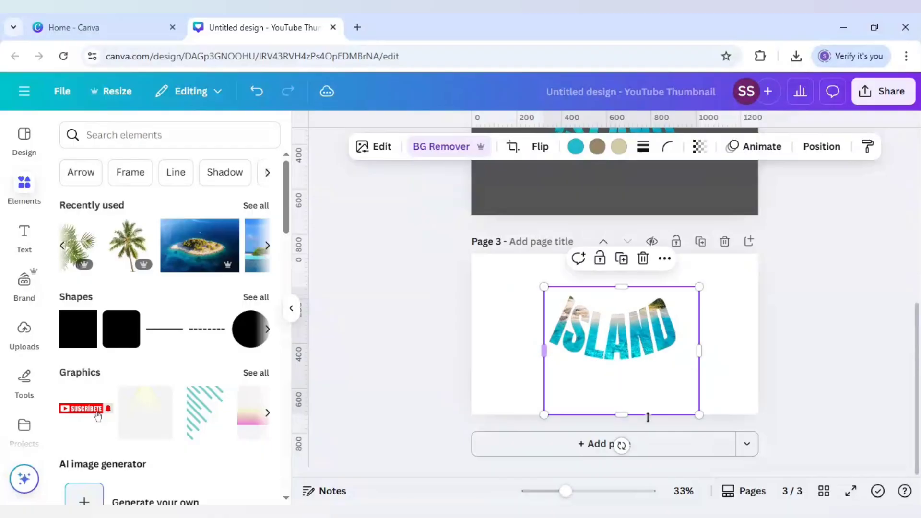
{"action": "left_click_drag", "start_coordinate": [621, 414], "coordinate": [622, 374]}
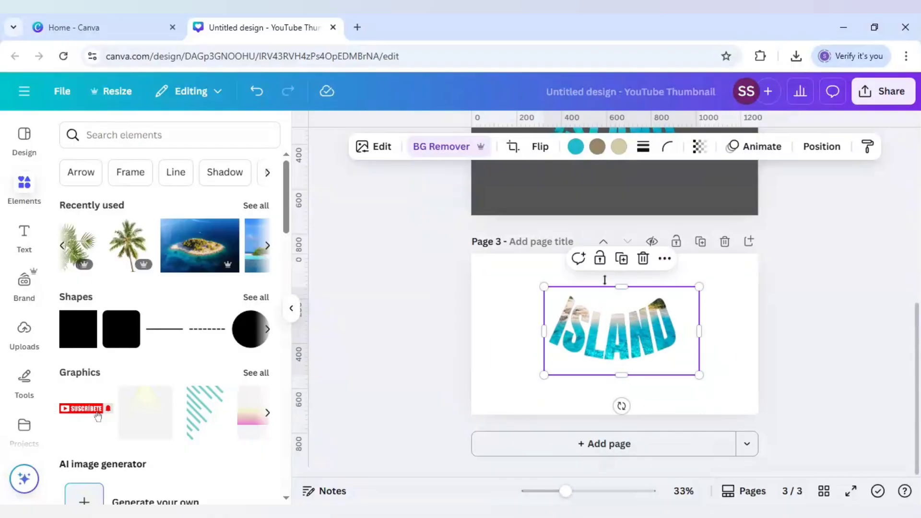
Step: Put a duplicate of the cropped ISLAND image on a new page 4 and centre it, leaving only the original on page 3
{"action": "left_click", "coordinate": [621, 258]}
{"action": "left_click_drag", "start_coordinate": [647, 338], "coordinate": [723, 314]}
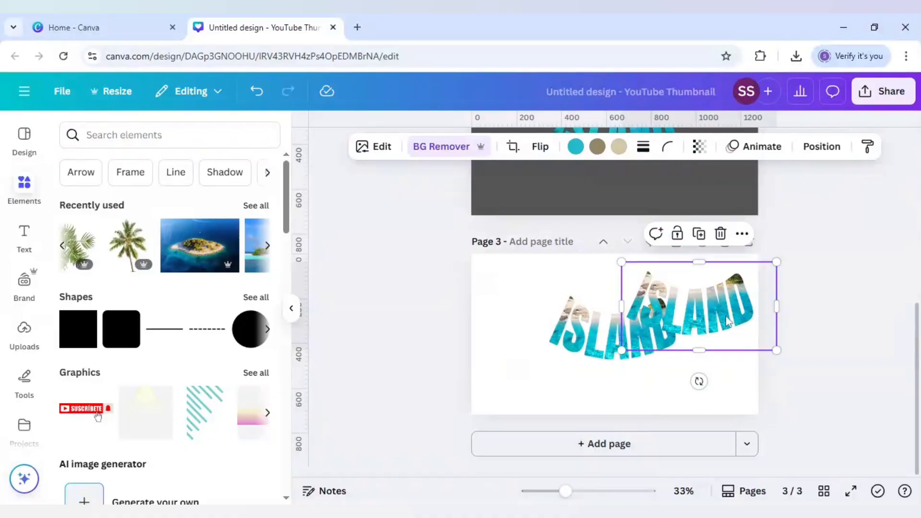
{"action": "key", "text": "Delete"}
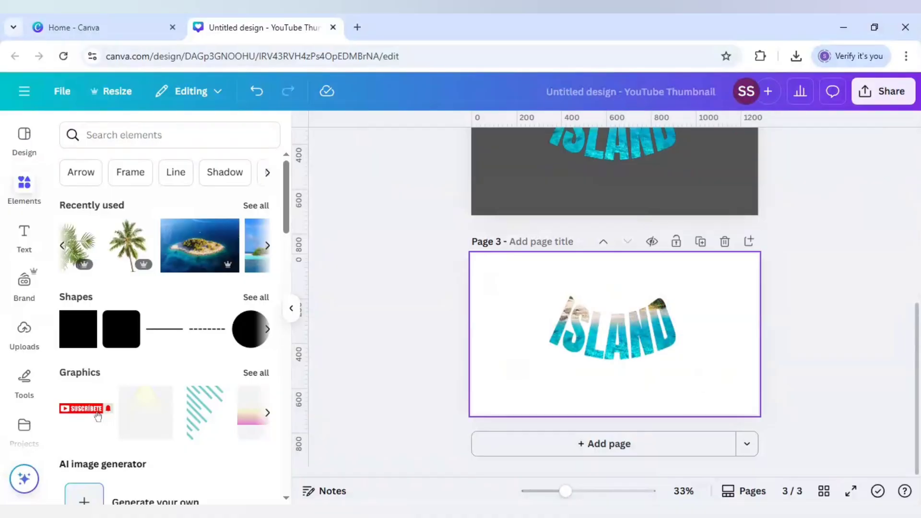
{"action": "left_click", "coordinate": [627, 448]}
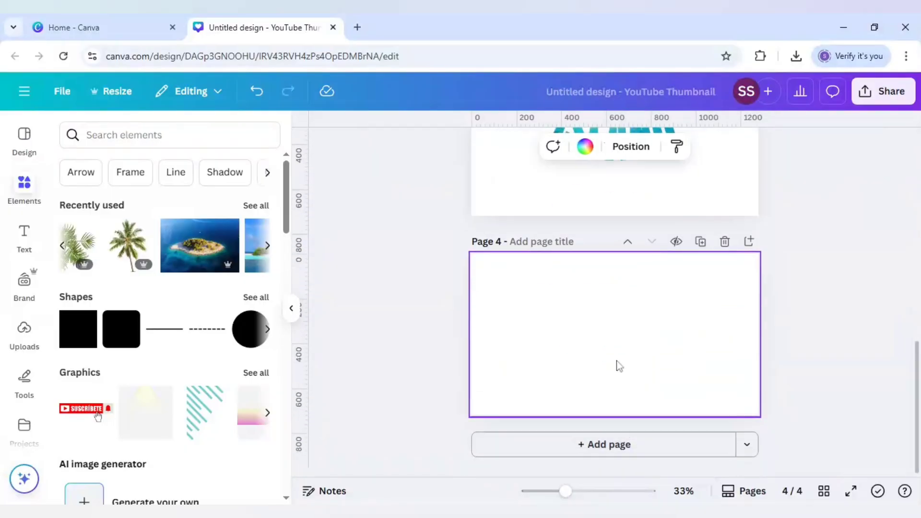
{"action": "key", "text": "ctrl+v"}
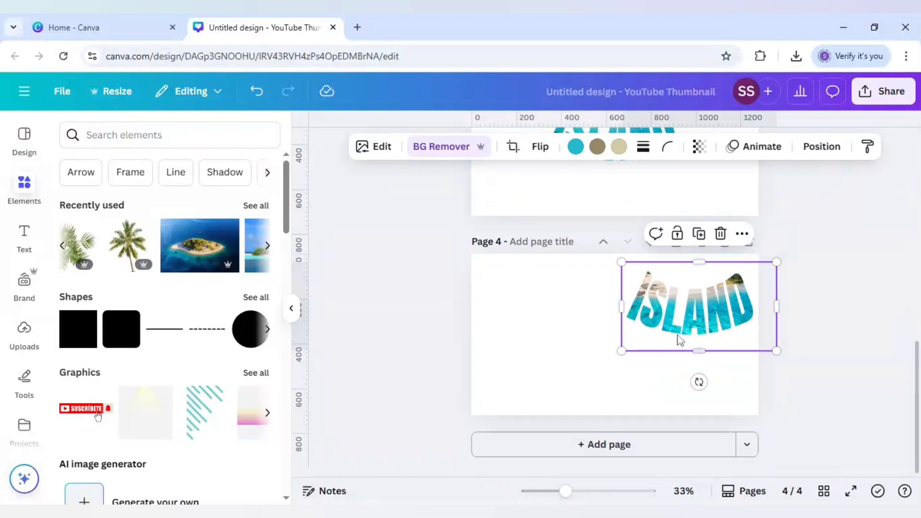
{"action": "left_click_drag", "start_coordinate": [678, 335], "coordinate": [598, 364]}
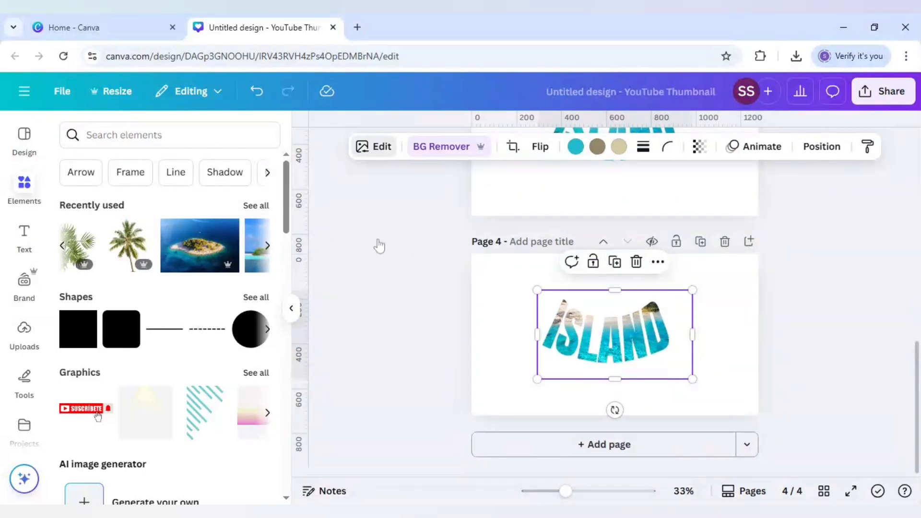
Step: Darken the ISLAND image on page 4 by strongly lowering its brightness
{"action": "left_click", "coordinate": [161, 240]}
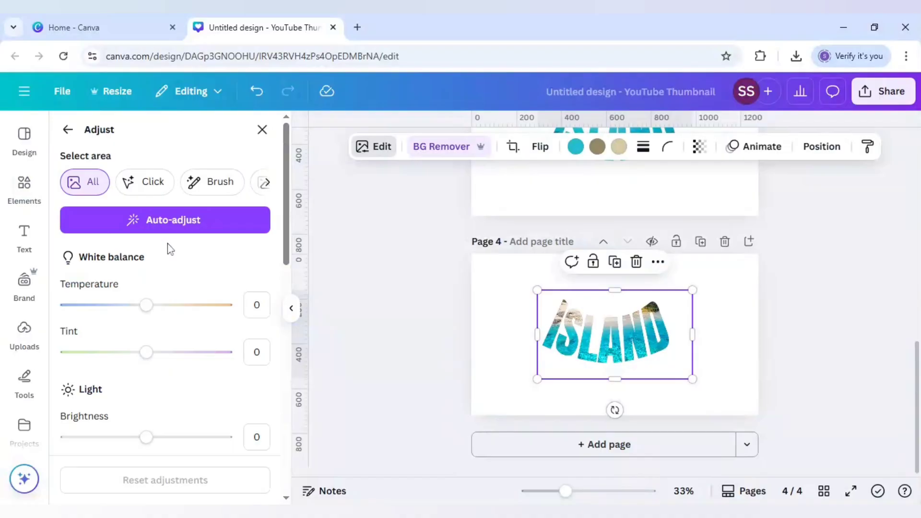
{"action": "scroll", "coordinate": [176, 259], "scroll_direction": "down", "scroll_amount": 3}
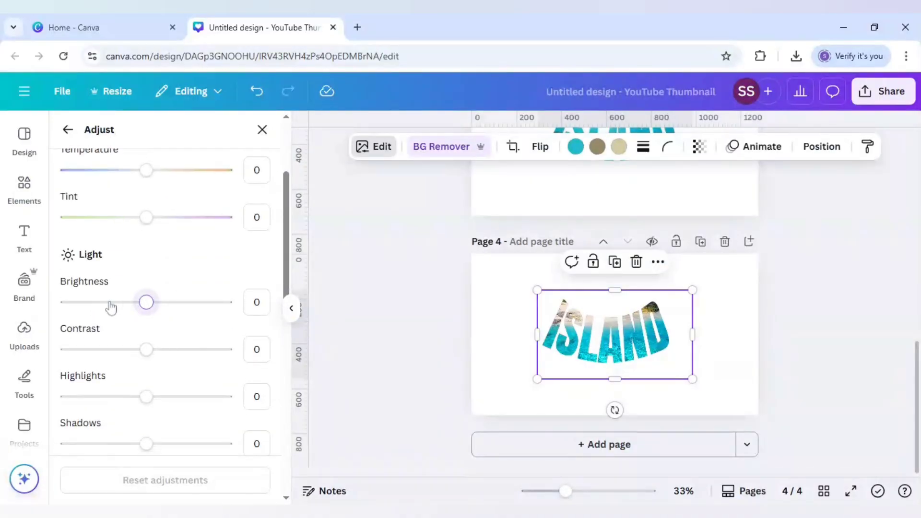
{"action": "left_click_drag", "start_coordinate": [145, 302], "coordinate": [75, 303]}
{"action": "key", "text": "Escape"}
Step: Move the darkened ISLAND image to the lower part of page 4 and align a duplicate exactly on top of it
{"action": "left_click_drag", "start_coordinate": [566, 492], "coordinate": [575, 494]}
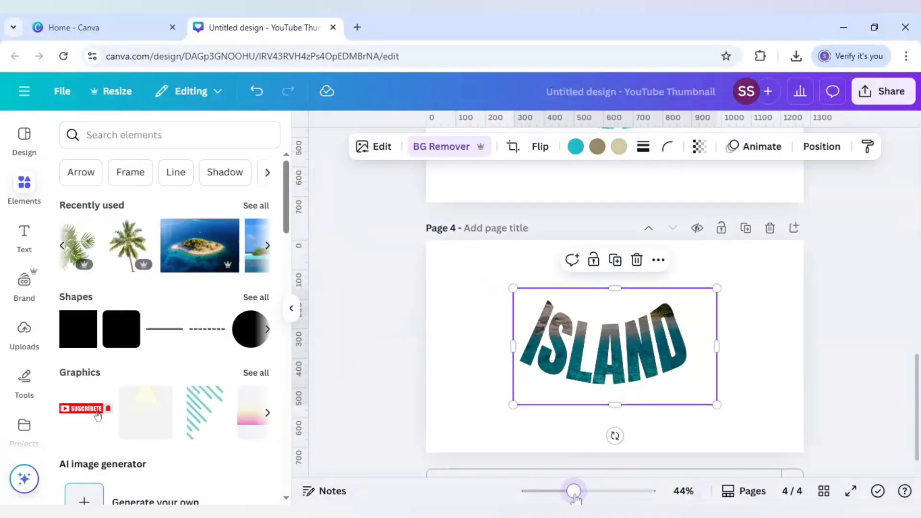
{"action": "left_click_drag", "start_coordinate": [592, 358], "coordinate": [597, 406]}
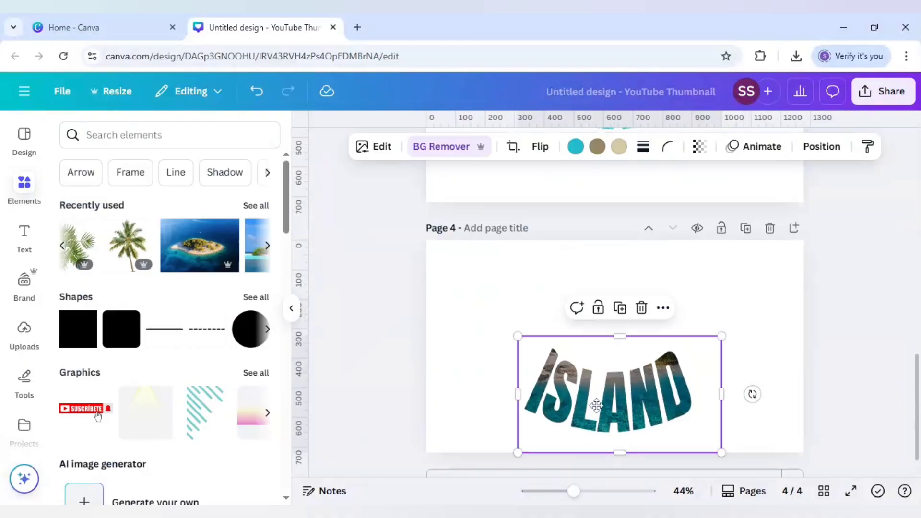
{"action": "left_click", "coordinate": [620, 308]}
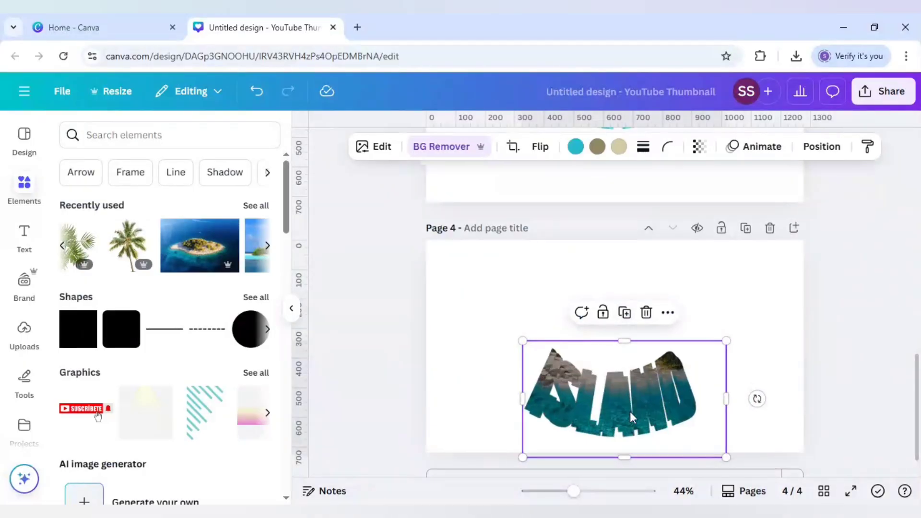
{"action": "left_click_drag", "start_coordinate": [633, 418], "coordinate": [625, 412]}
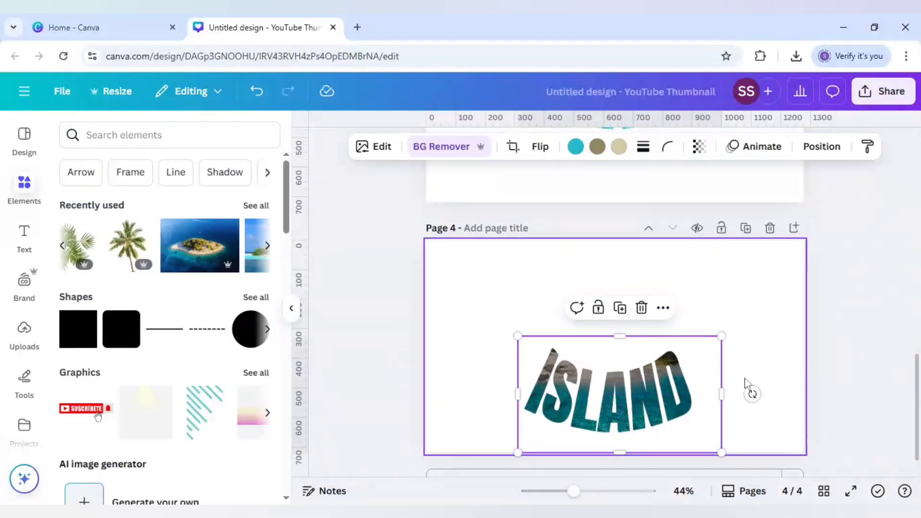
{"action": "left_click", "coordinate": [695, 399]}
{"action": "left_click", "coordinate": [672, 396]}
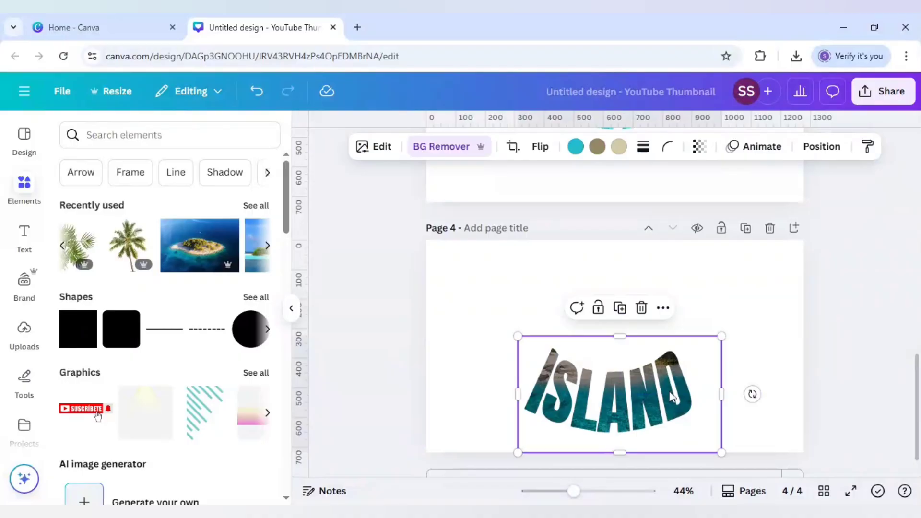
Step: Duplicate the darkened ISLAND image again and align the new copy exactly over the existing stack on page 4
{"action": "left_click", "coordinate": [98, 416]}
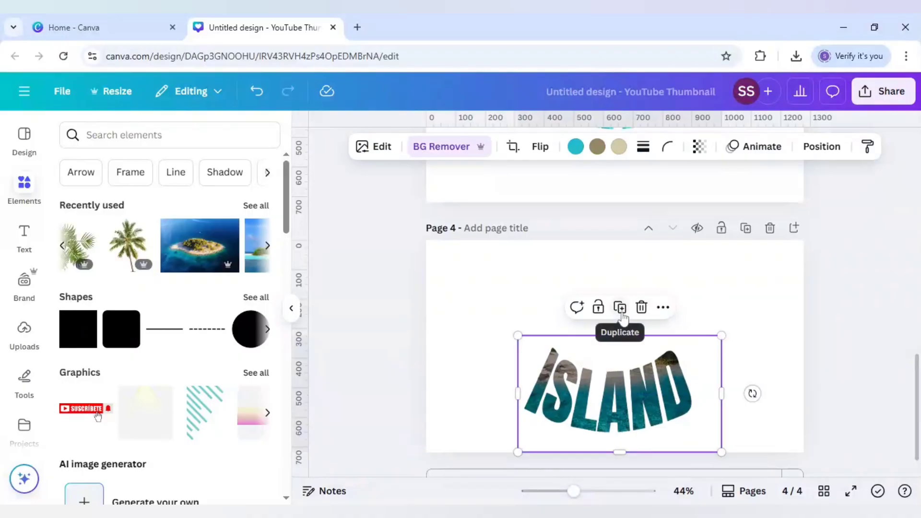
{"action": "left_click", "coordinate": [620, 308]}
{"action": "key", "text": "ctrl+z"}
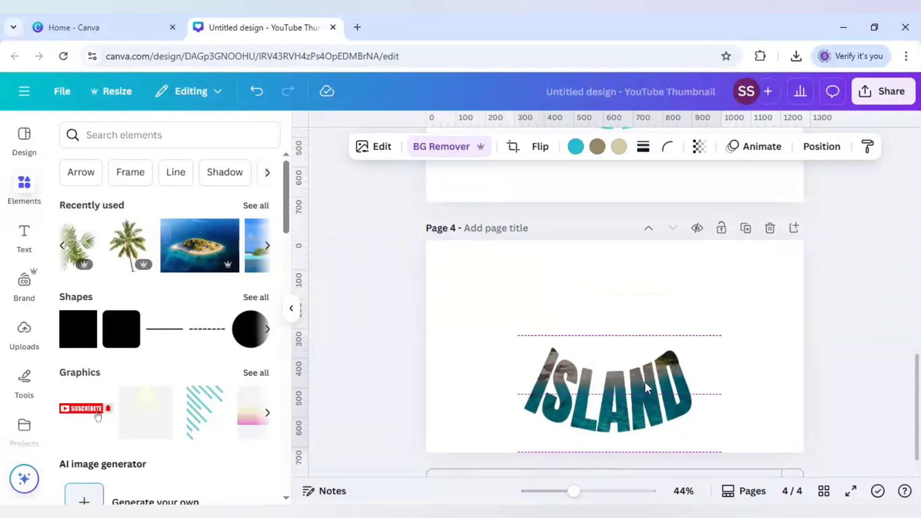
{"action": "left_click", "coordinate": [645, 382]}
{"action": "left_click", "coordinate": [747, 391]}
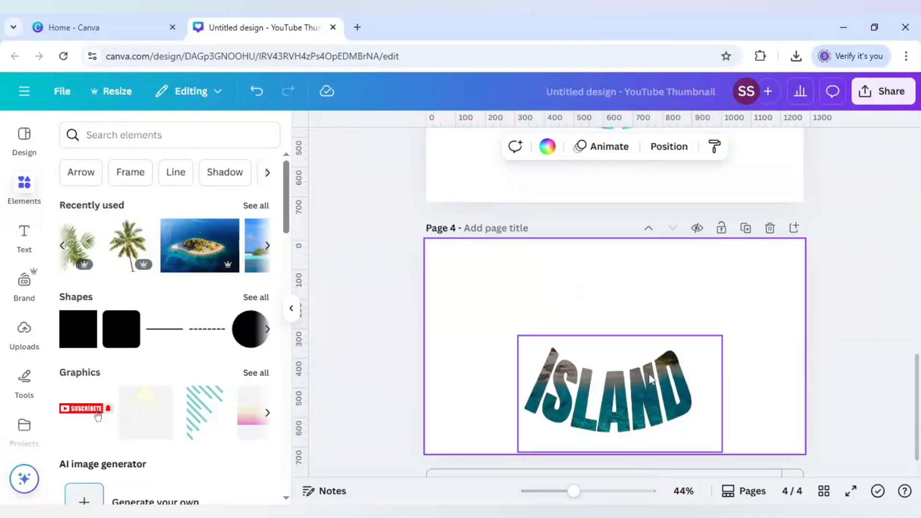
{"action": "left_click", "coordinate": [681, 379]}
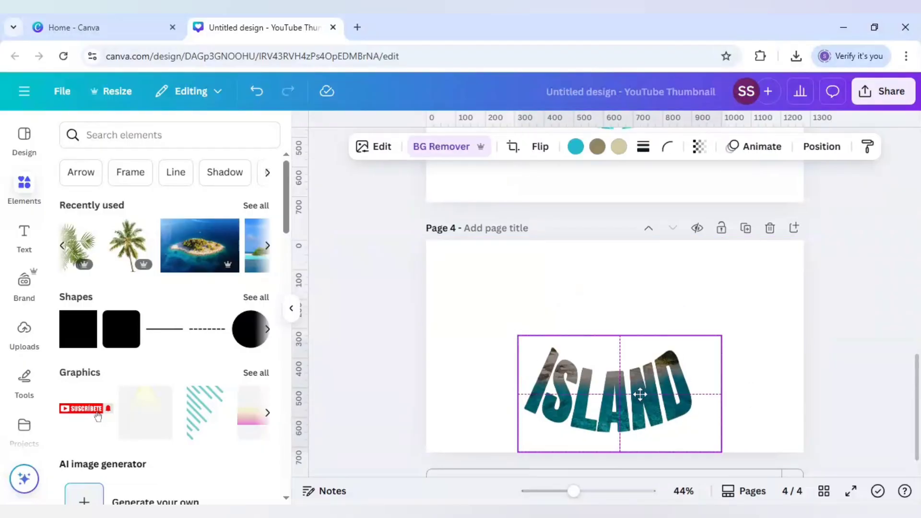
{"action": "left_click", "coordinate": [741, 378]}
{"action": "left_click", "coordinate": [660, 390]}
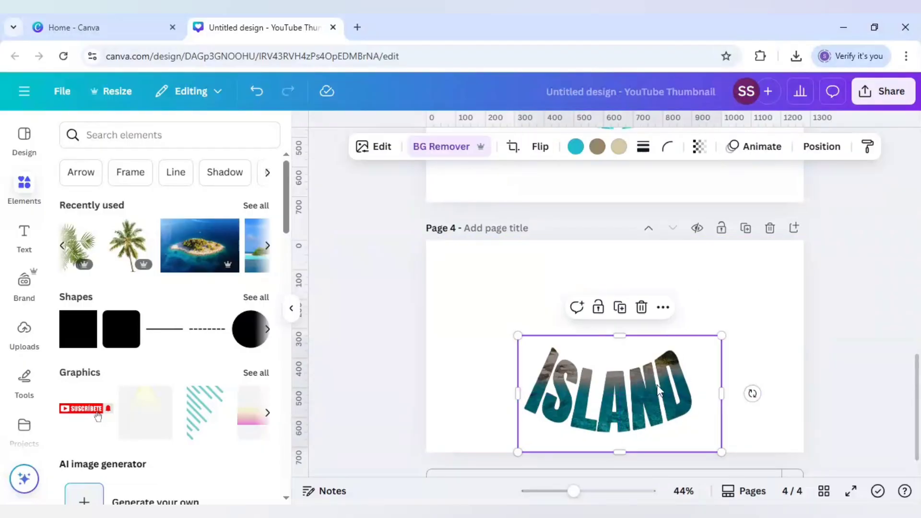
Step: Duplicate all stacked ISLAND copies on page 4 and align the duplicates over the originals
{"action": "left_click", "coordinate": [659, 389]}
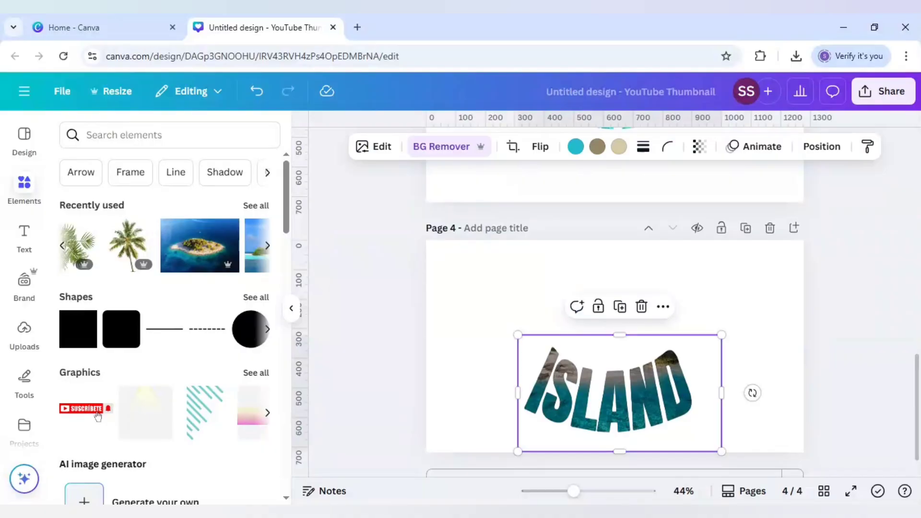
{"action": "key", "text": "ctrl+a"}
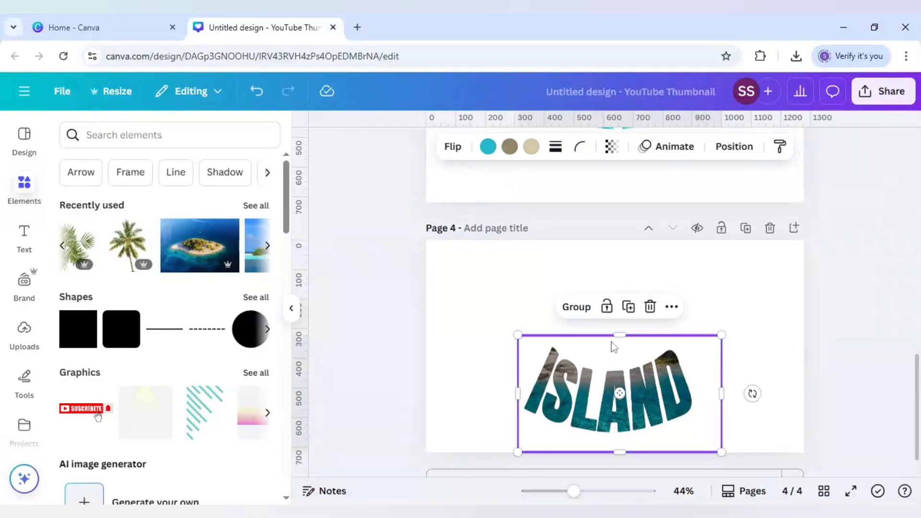
{"action": "left_click", "coordinate": [633, 312]}
{"action": "left_click_drag", "start_coordinate": [641, 389], "coordinate": [635, 381]}
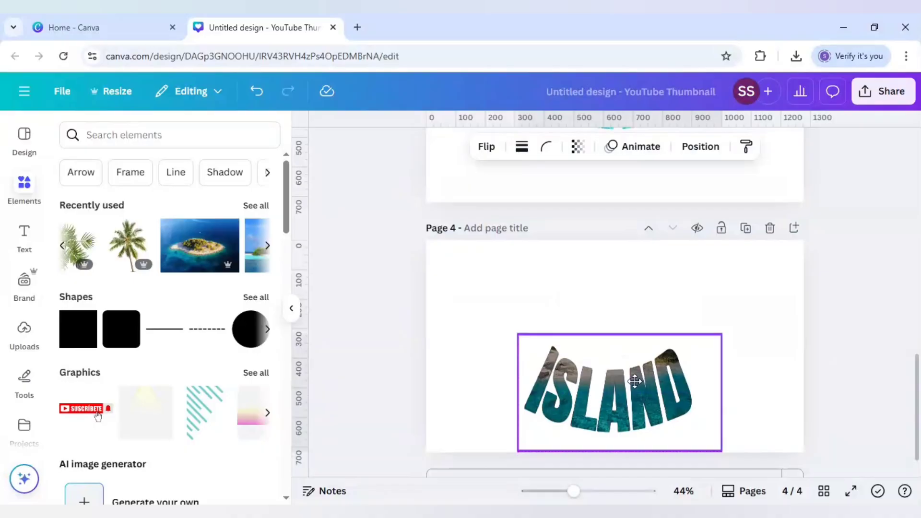
Step: Group the selected ISLAND copies on page 4 and ungroup them again
{"action": "scroll", "coordinate": [635, 381], "scroll_direction": "up", "scroll_amount": 1}
{"action": "left_click", "coordinate": [576, 333]}
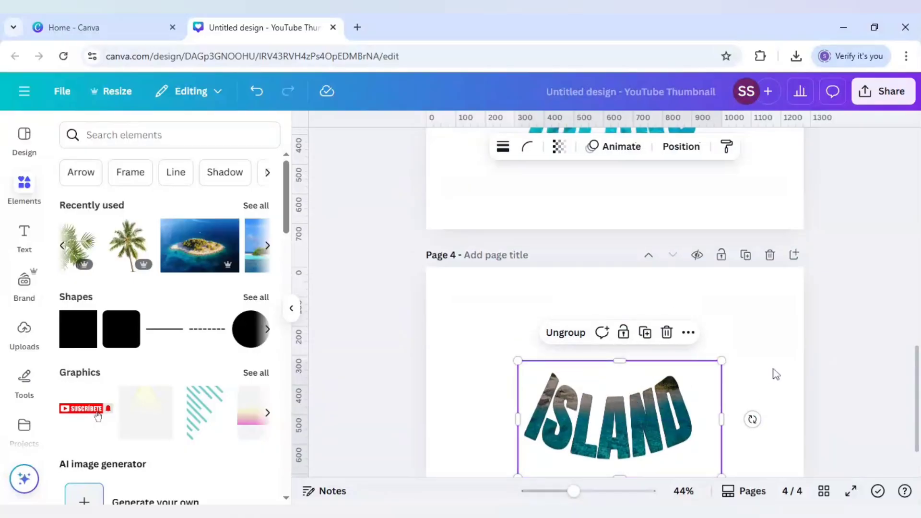
{"action": "left_click", "coordinate": [738, 382]}
{"action": "left_click", "coordinate": [680, 396]}
{"action": "left_click", "coordinate": [680, 396]}
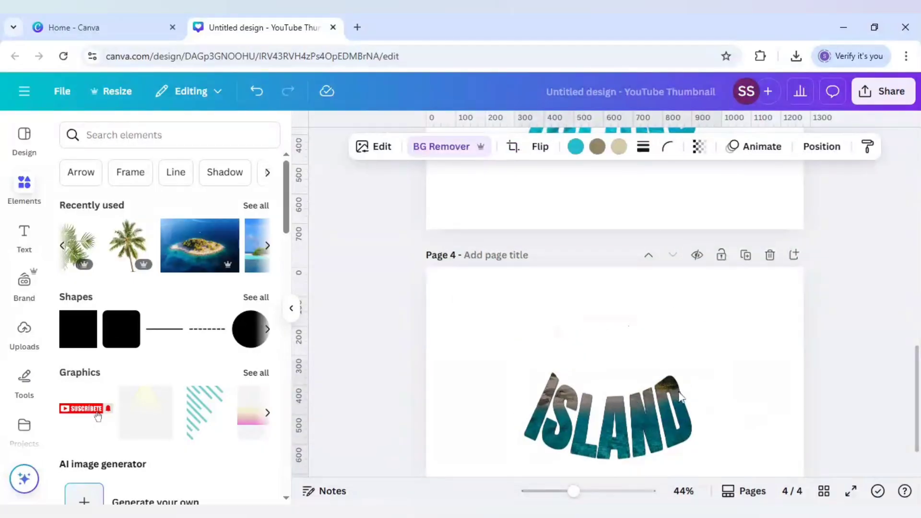
{"action": "left_click", "coordinate": [632, 361]}
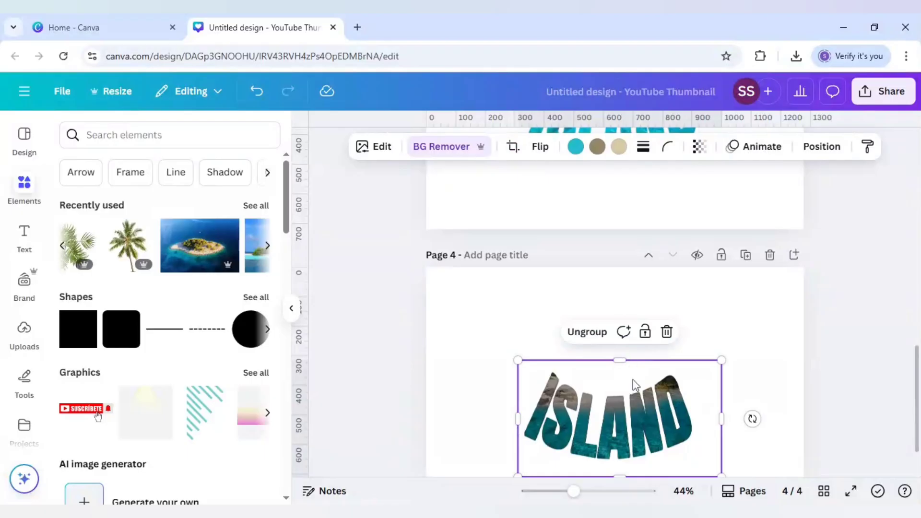
{"action": "left_click", "coordinate": [587, 332]}
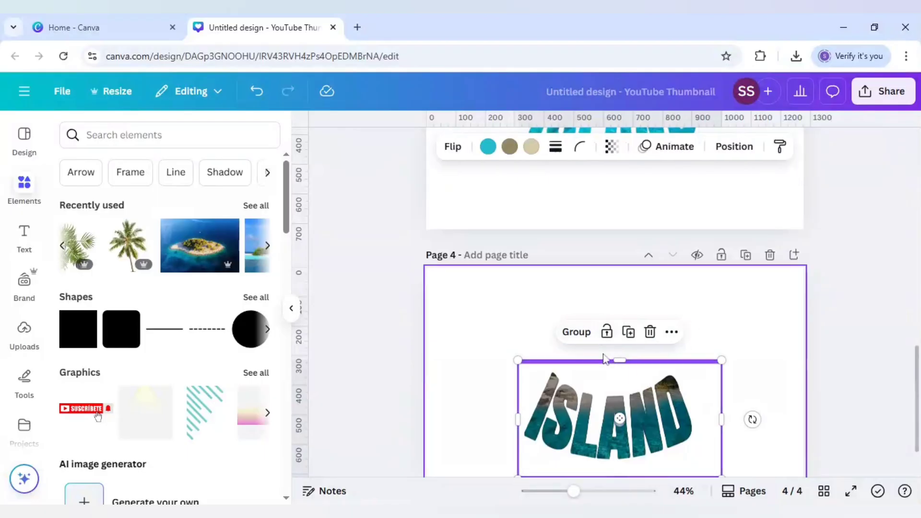
Step: Duplicate the selected ISLAND copies repeatedly, offsetting each set slightly upward to build the letters' 3D depth
{"action": "left_click", "coordinate": [629, 332]}
{"action": "left_click_drag", "start_coordinate": [636, 396], "coordinate": [629, 385]}
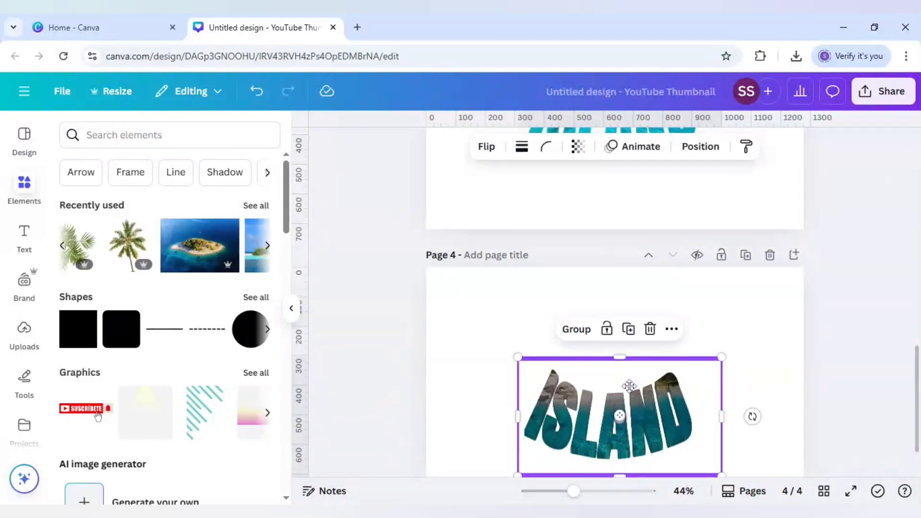
{"action": "left_click", "coordinate": [629, 331]}
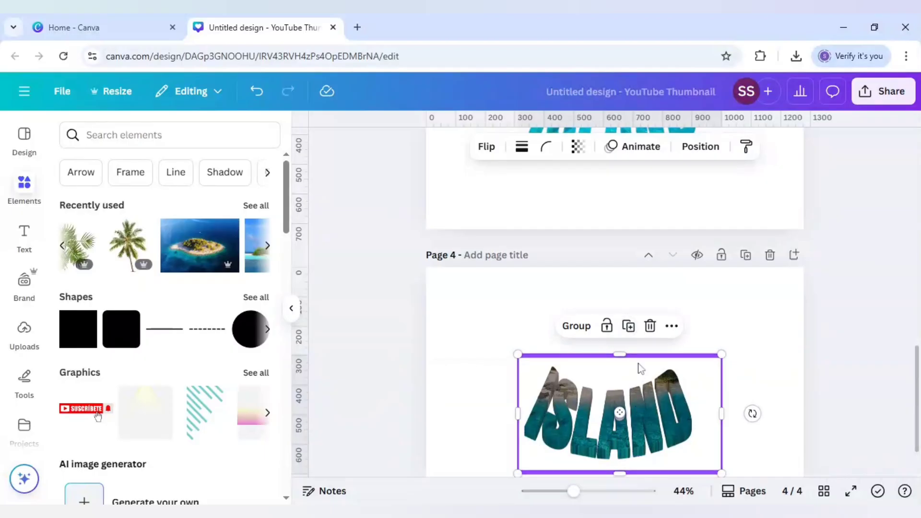
{"action": "left_click", "coordinate": [629, 328]}
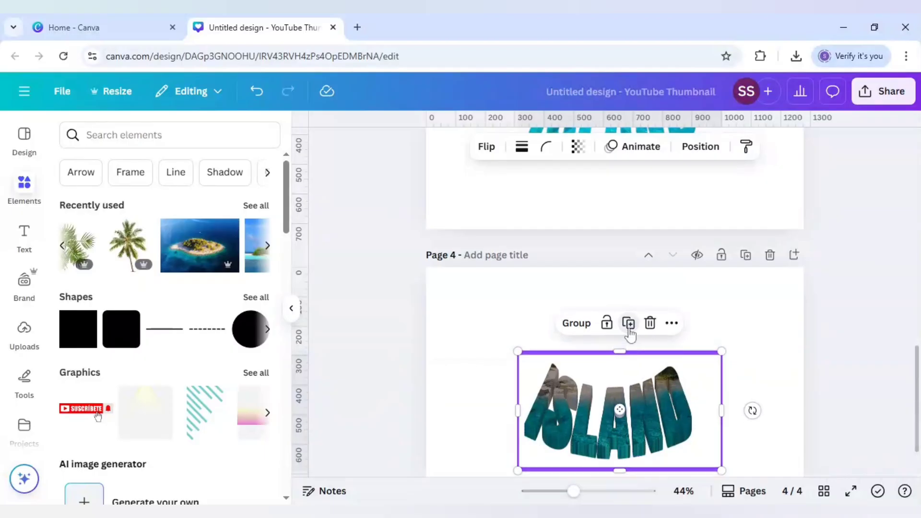
{"action": "left_click", "coordinate": [744, 371]}
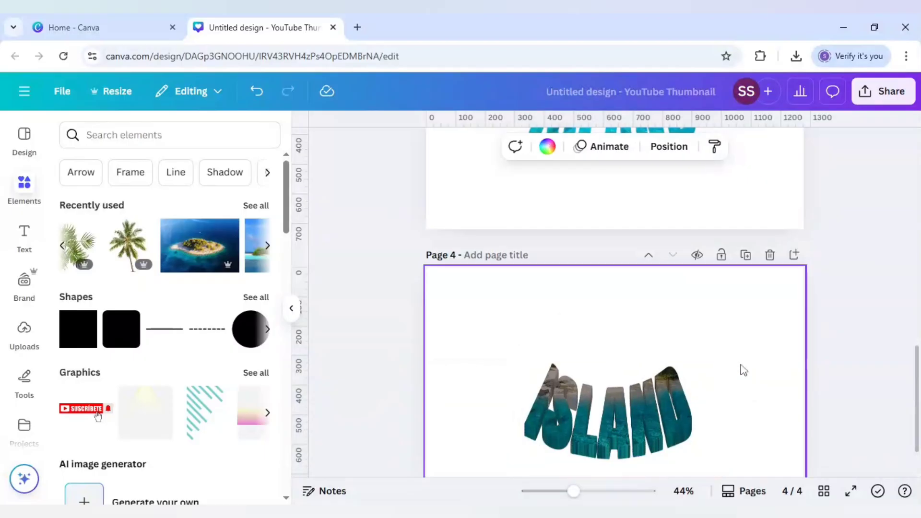
Step: Move the entire layered ISLAND stack up and centre it horizontally on page 4
{"action": "left_click", "coordinate": [628, 412]}
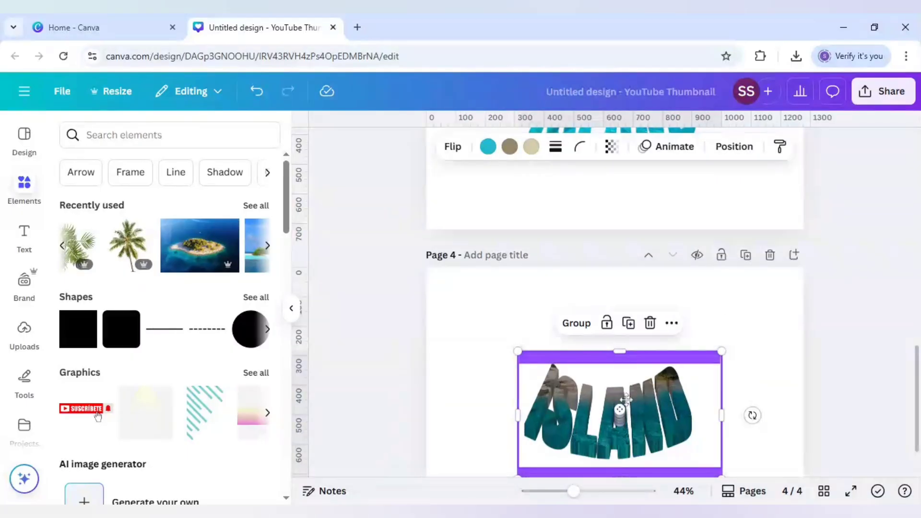
{"action": "left_click_drag", "start_coordinate": [628, 410], "coordinate": [626, 386]}
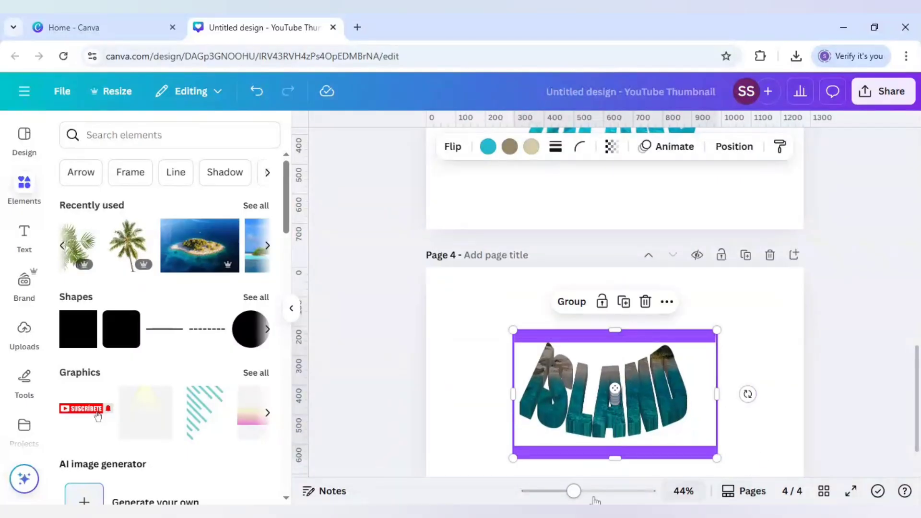
{"action": "left_click_drag", "start_coordinate": [588, 496], "coordinate": [571, 496]}
{"action": "left_click", "coordinate": [766, 401]}
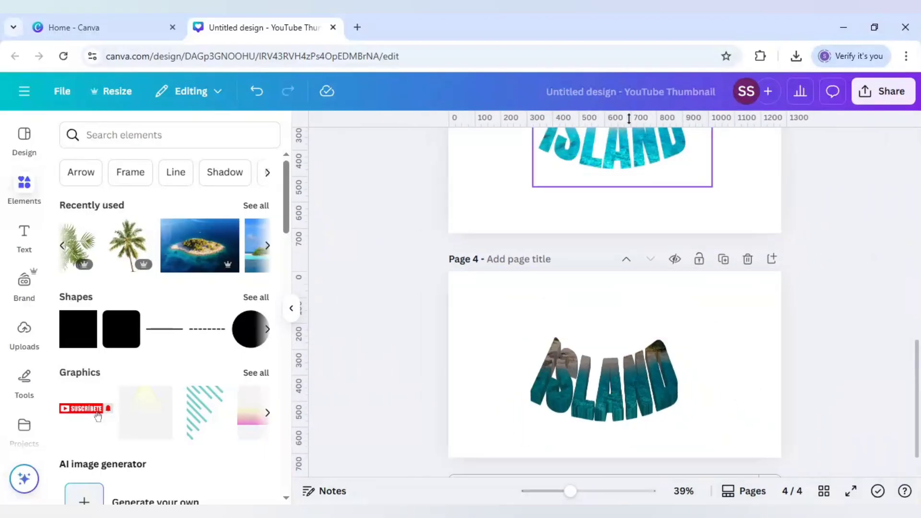
Step: Move the bright original ISLAND image from page 3 onto page 4 and align it over the top of the dark stack
{"action": "left_click", "coordinate": [625, 161]}
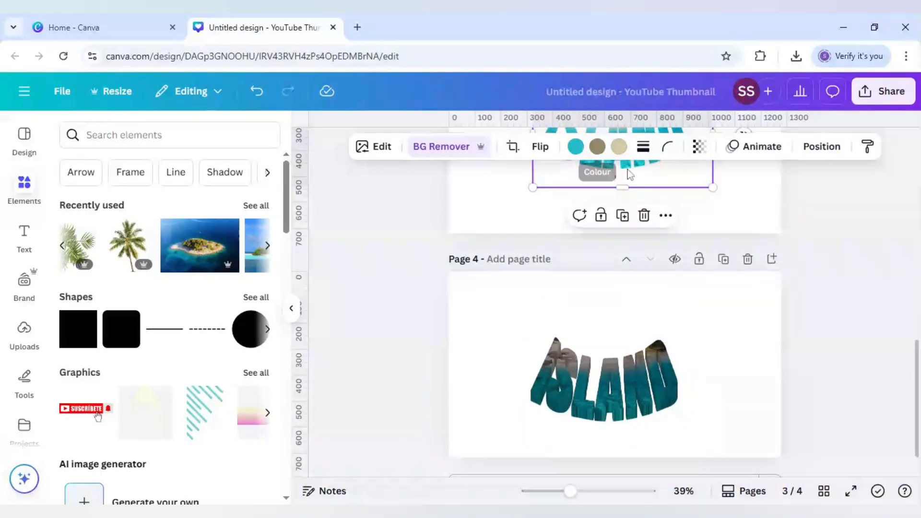
{"action": "left_click_drag", "start_coordinate": [623, 173], "coordinate": [623, 395]}
{"action": "mouse_move", "coordinate": [642, 356]}
{"action": "left_mouse_down"}
{"action": "mouse_move", "coordinate": [632, 379]}
{"action": "mouse_move", "coordinate": [634, 371]}
{"action": "left_mouse_up"}
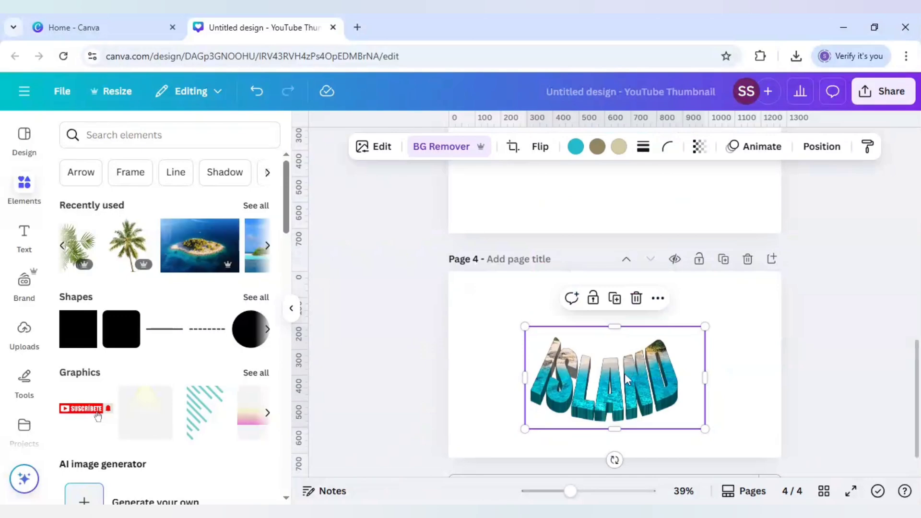
Step: Give the bright ISLAND image a solid white stroke with a weight of 4
{"action": "mouse_move", "coordinate": [570, 494]}
{"action": "left_mouse_down"}
{"action": "mouse_move", "coordinate": [584, 495]}
{"action": "mouse_move", "coordinate": [576, 500]}
{"action": "left_mouse_up"}
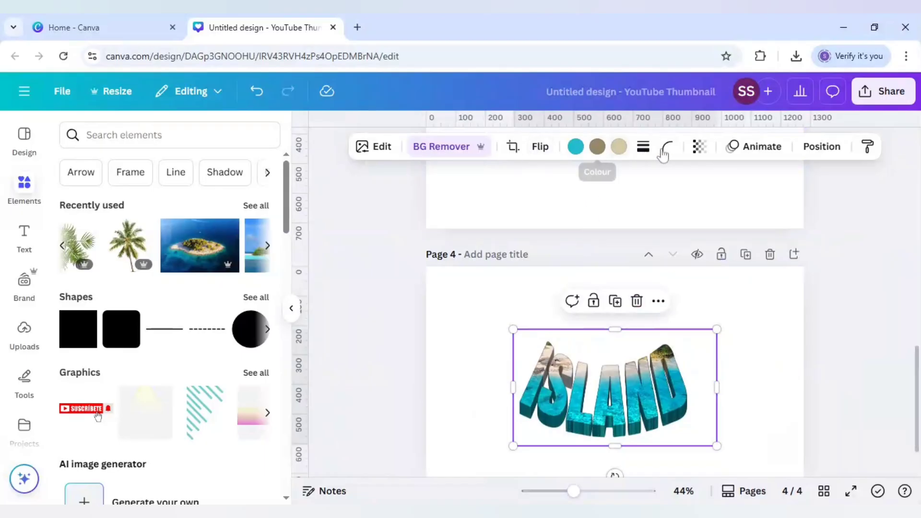
{"action": "left_click", "coordinate": [643, 147]}
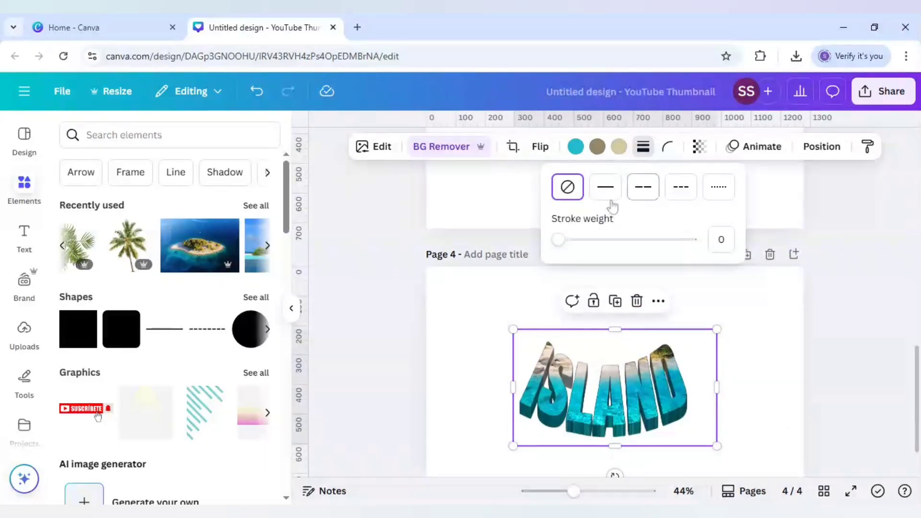
{"action": "left_click", "coordinate": [606, 188]}
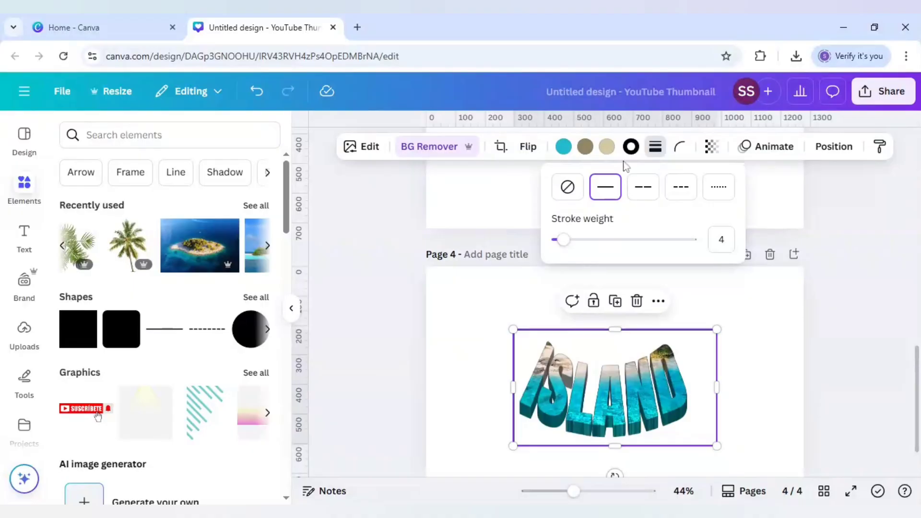
{"action": "left_click", "coordinate": [631, 147]}
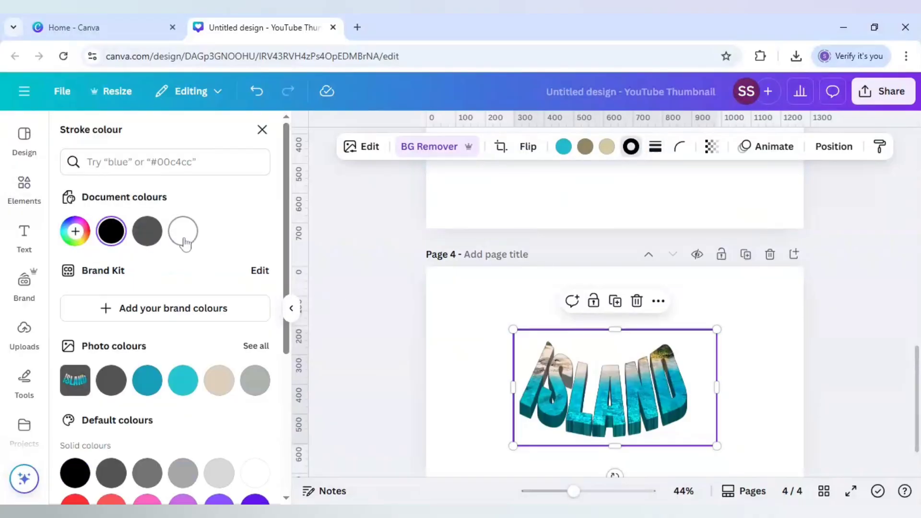
{"action": "left_click", "coordinate": [182, 232]}
{"action": "left_click", "coordinate": [785, 411]}
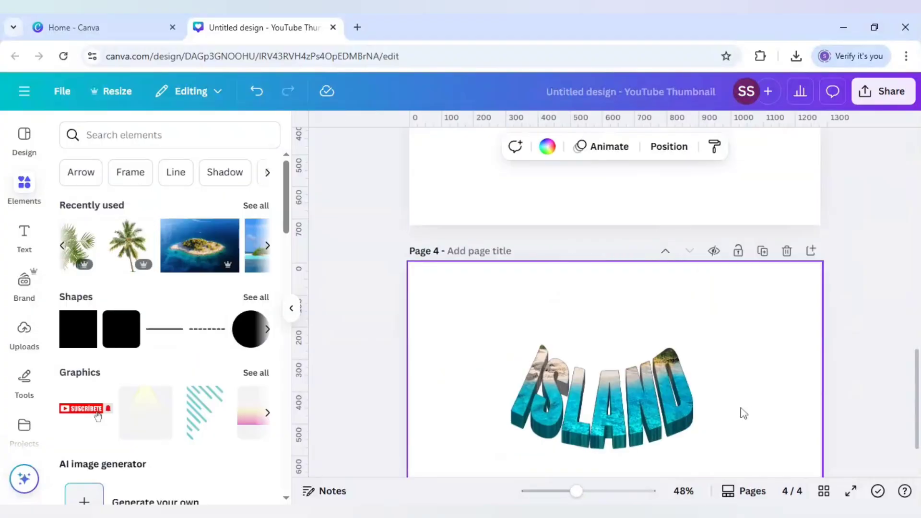
{"action": "left_click", "coordinate": [598, 403]}
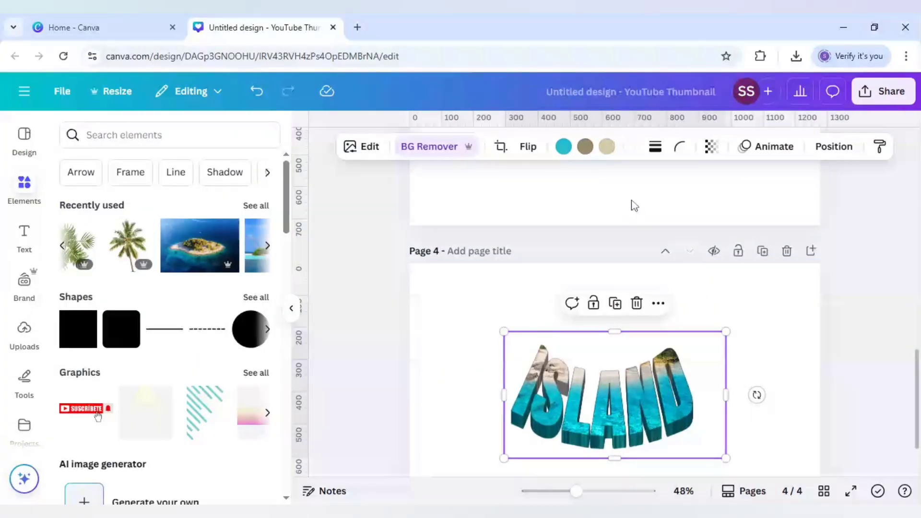
{"action": "left_click", "coordinate": [352, 346]}
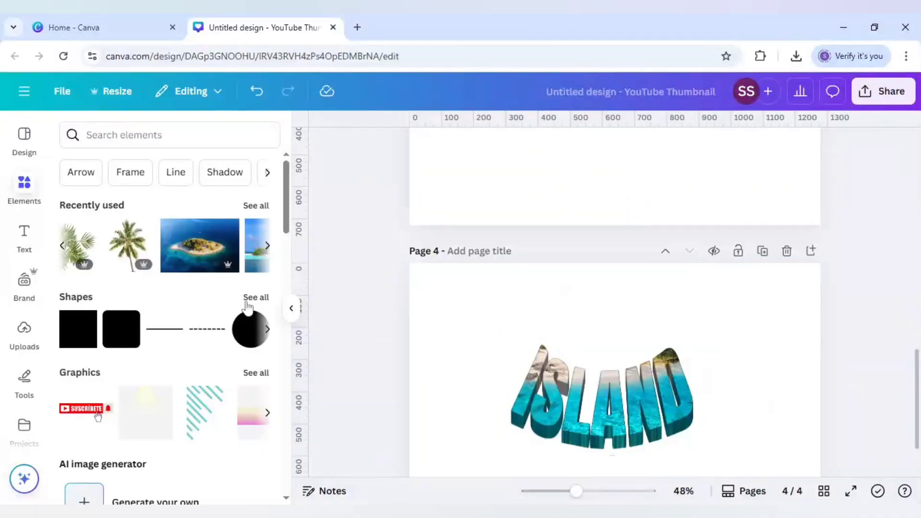
Step: Add the recently used Coconut Tree Cutout, shrink it, place it above the letter D and tilt it slightly left
{"action": "left_click", "coordinate": [143, 231]}
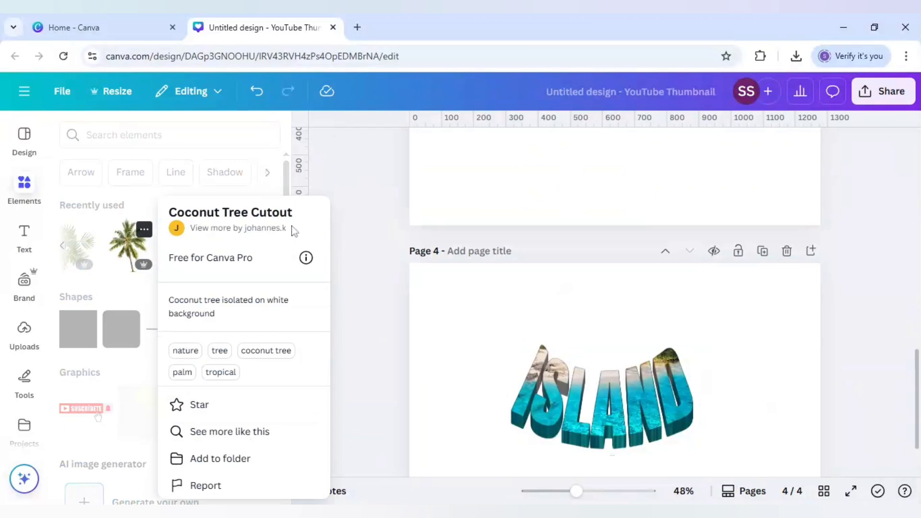
{"action": "left_click", "coordinate": [128, 265]}
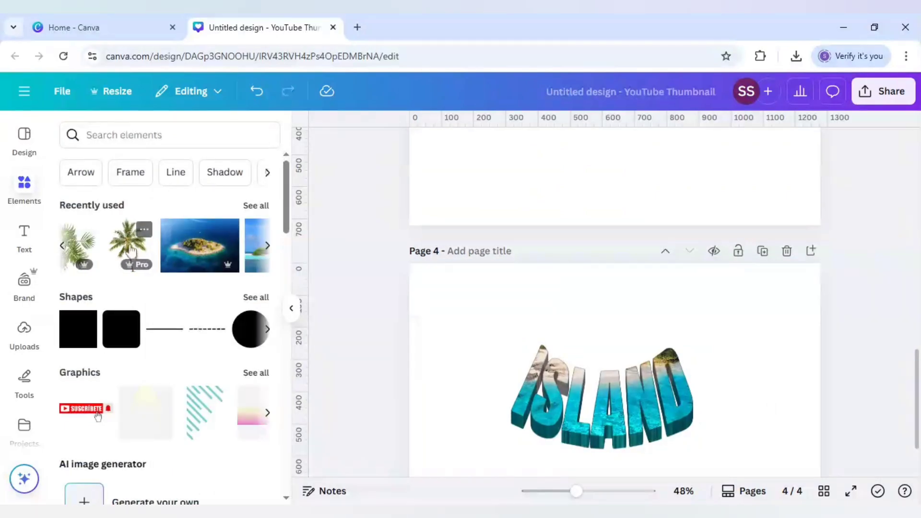
{"action": "left_click", "coordinate": [131, 250]}
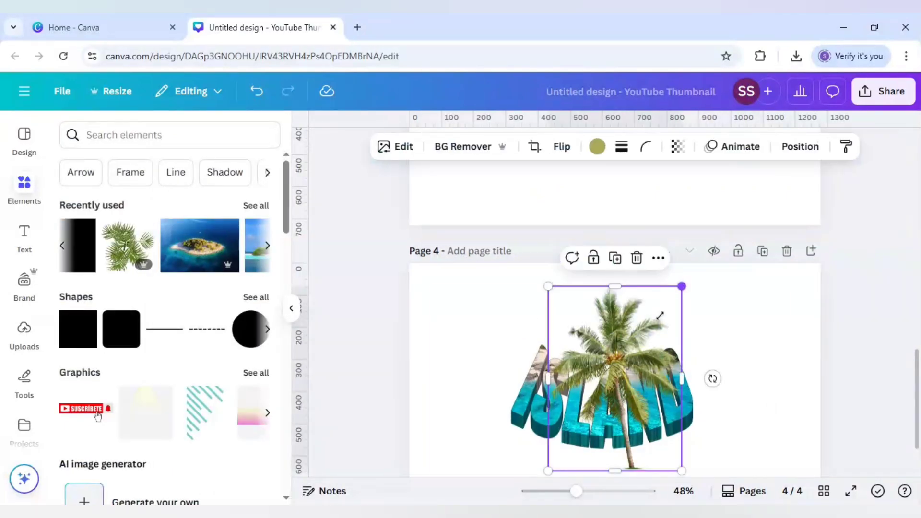
{"action": "mouse_move", "coordinate": [660, 315]}
{"action": "left_mouse_down"}
{"action": "mouse_move", "coordinate": [599, 399]}
{"action": "mouse_move", "coordinate": [655, 330]}
{"action": "mouse_move", "coordinate": [648, 302]}
{"action": "left_mouse_up"}
{"action": "left_click_drag", "start_coordinate": [615, 259], "coordinate": [633, 290]}
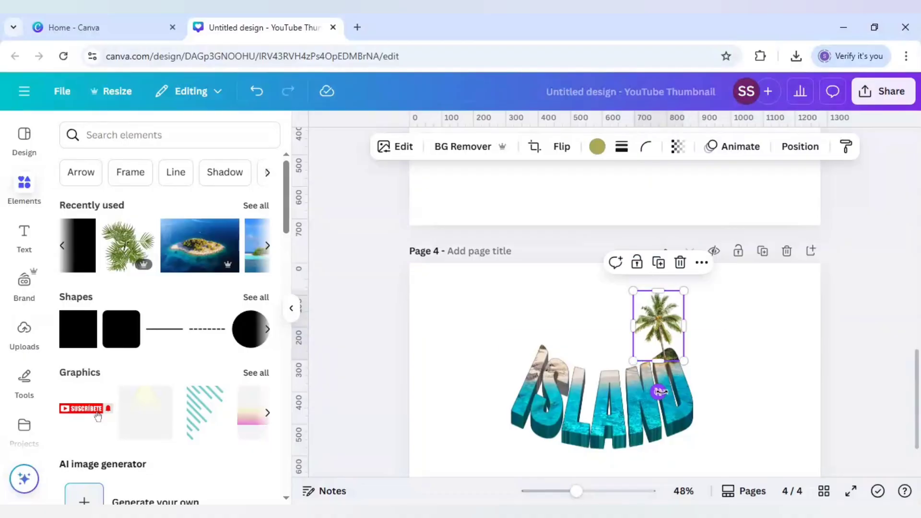
{"action": "left_click_drag", "start_coordinate": [661, 392], "coordinate": [666, 391]}
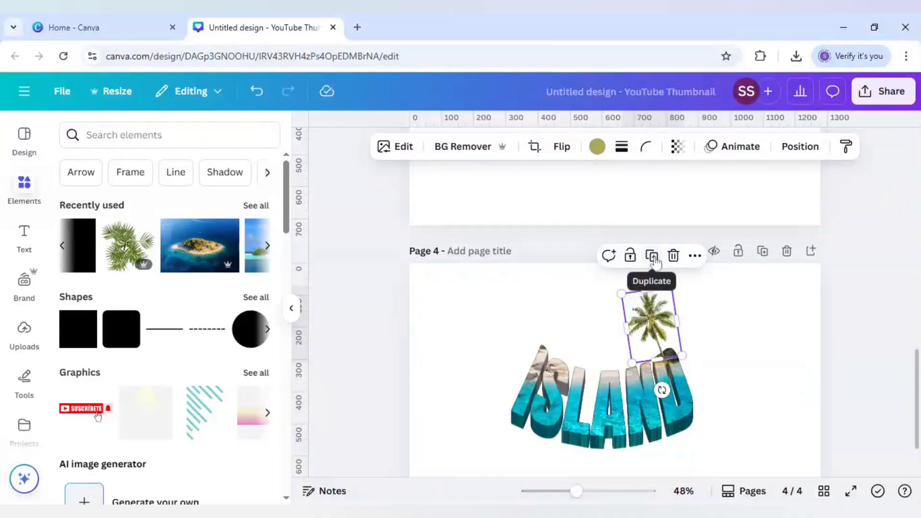
Step: Duplicate the palm tree, flip the copy horizontally, and place it to the right of the first, tilted the opposite way
{"action": "left_click", "coordinate": [654, 257]}
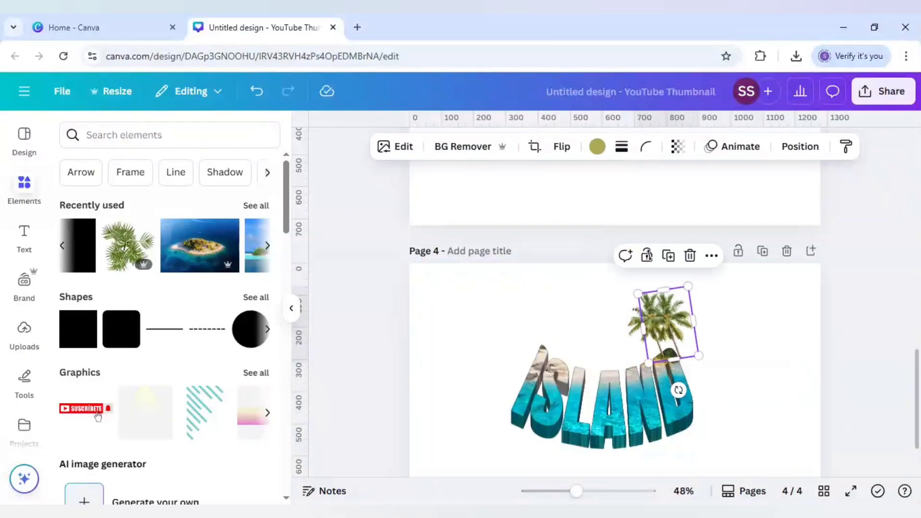
{"action": "left_click", "coordinate": [562, 146]}
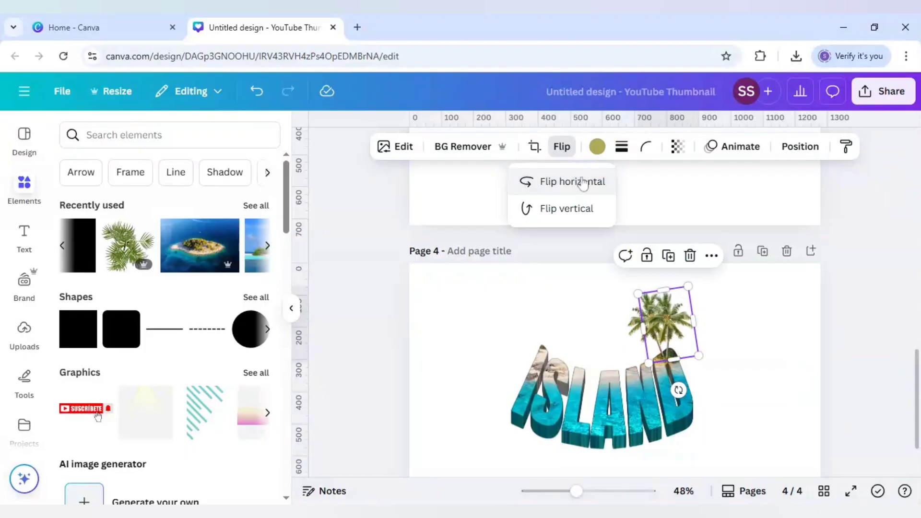
{"action": "left_click", "coordinate": [573, 182]}
{"action": "left_click_drag", "start_coordinate": [664, 324], "coordinate": [676, 323]}
{"action": "left_click_drag", "start_coordinate": [692, 389], "coordinate": [672, 390]}
{"action": "left_click_drag", "start_coordinate": [677, 326], "coordinate": [683, 325]}
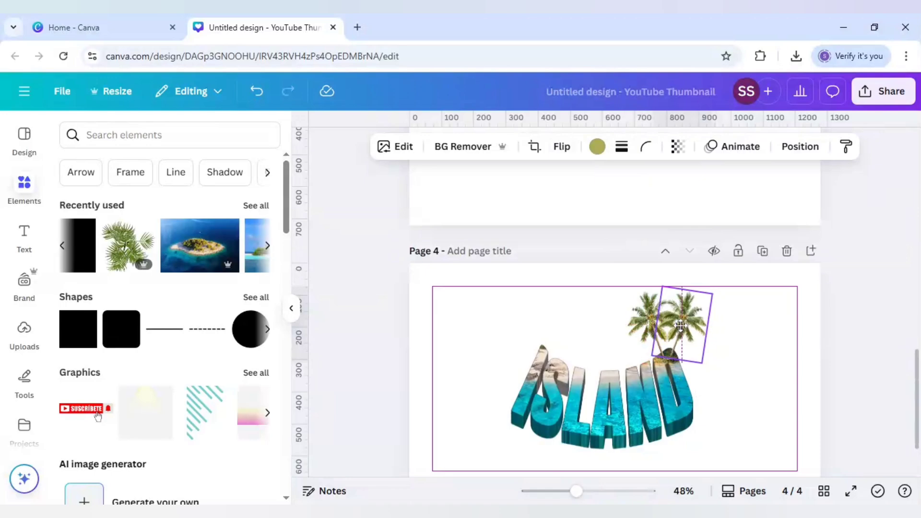
{"action": "left_click", "coordinate": [749, 352]}
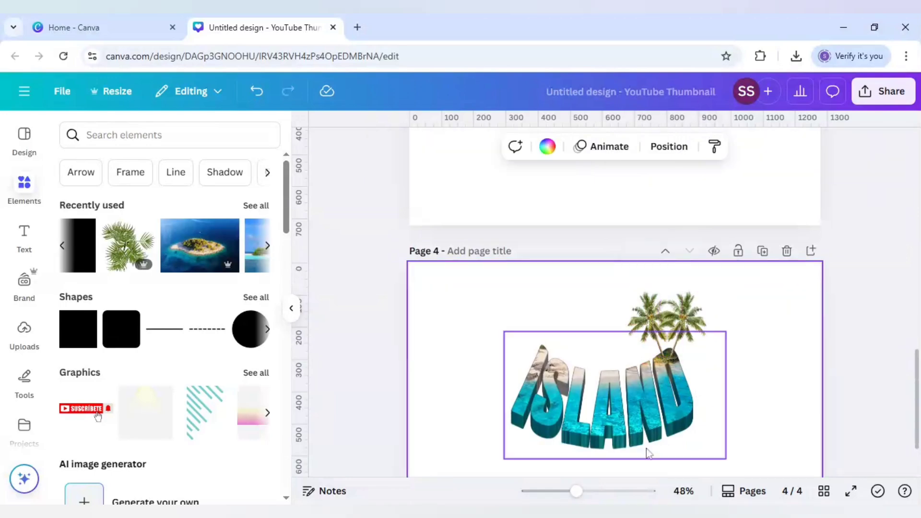
Step: Select all artwork on page 4, including the ISLAND text stack and both palm trees, enlarge it together and reposition it near the page's centre
{"action": "left_click", "coordinate": [582, 431]}
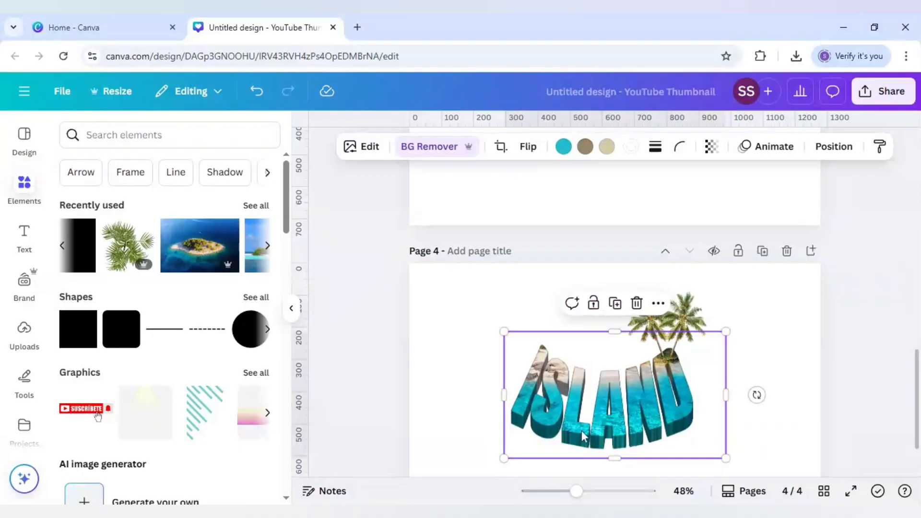
{"action": "key", "text": "ctrl+a"}
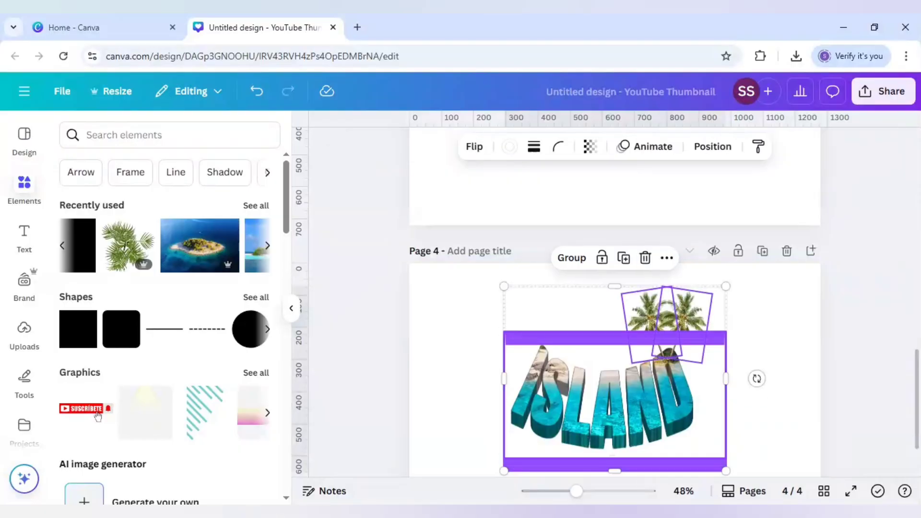
{"action": "left_click_drag", "start_coordinate": [576, 491], "coordinate": [568, 491]}
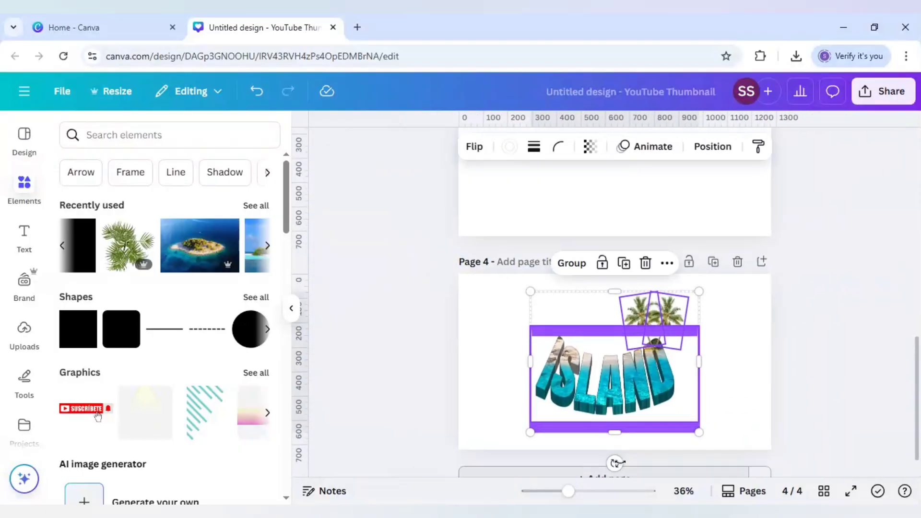
{"action": "left_click_drag", "start_coordinate": [701, 432], "coordinate": [721, 450]}
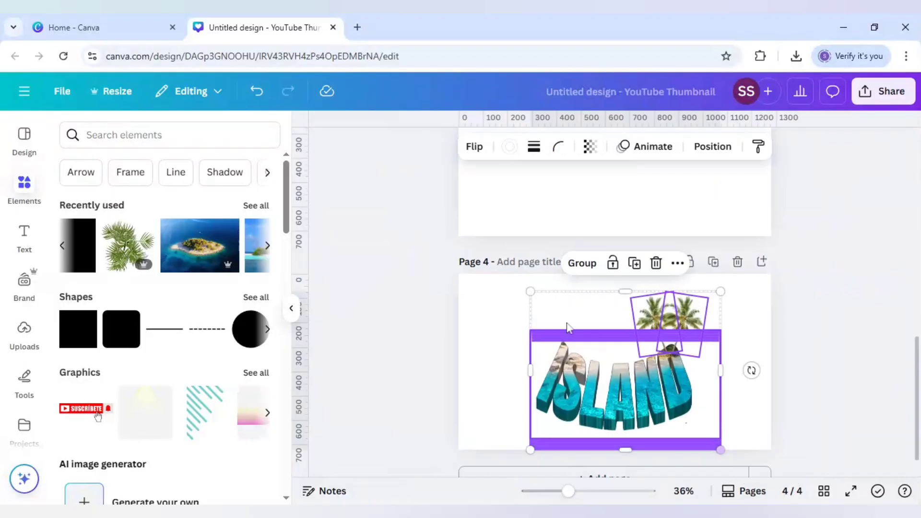
{"action": "left_click_drag", "start_coordinate": [530, 291], "coordinate": [519, 283]}
{"action": "left_click_drag", "start_coordinate": [582, 360], "coordinate": [578, 351]}
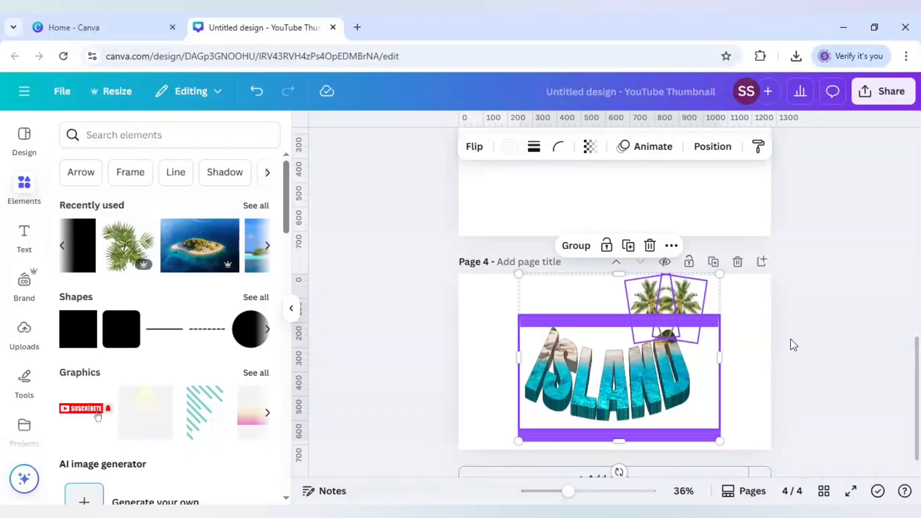
{"action": "left_click", "coordinate": [857, 370]}
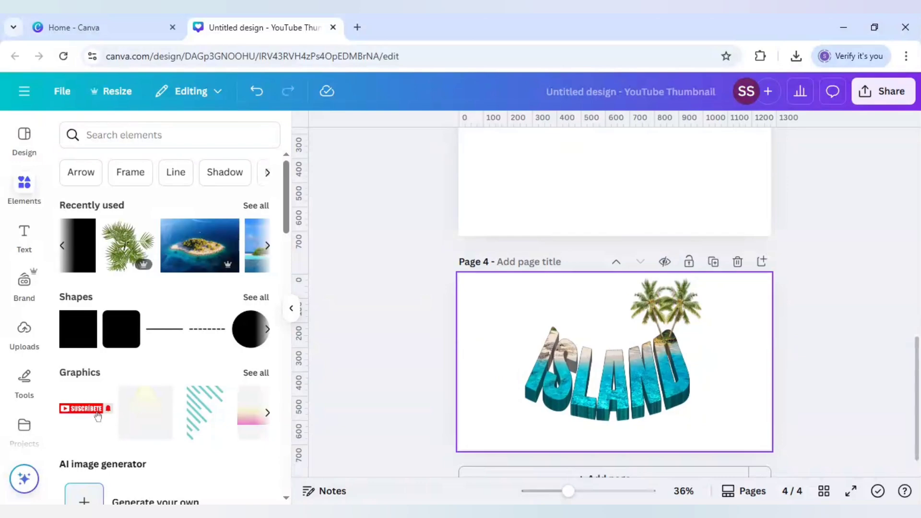
Step: Review pages 1 to 4, from the masked ISLAND text to the finished 3D graphic, and look over the recently used elements
{"action": "scroll", "coordinate": [482, 368], "scroll_direction": "up", "scroll_amount": 15}
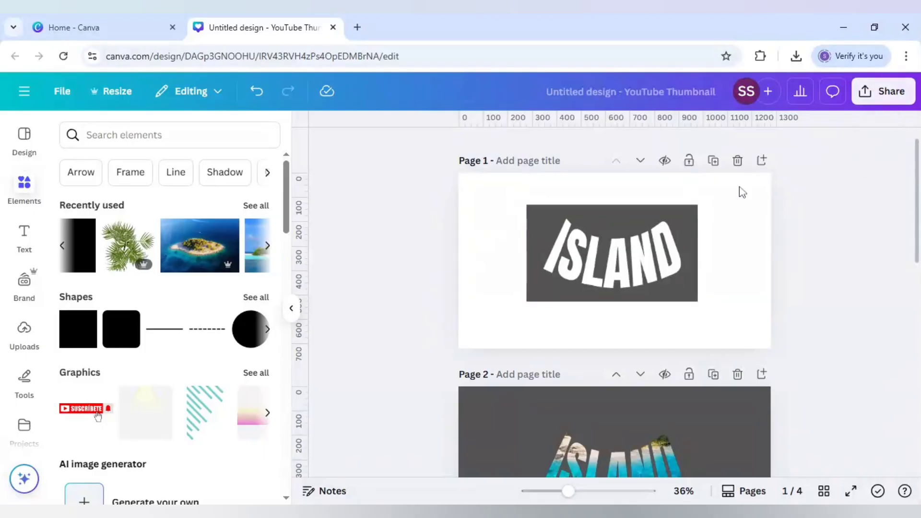
{"action": "scroll", "coordinate": [684, 264], "scroll_direction": "down", "scroll_amount": 3}
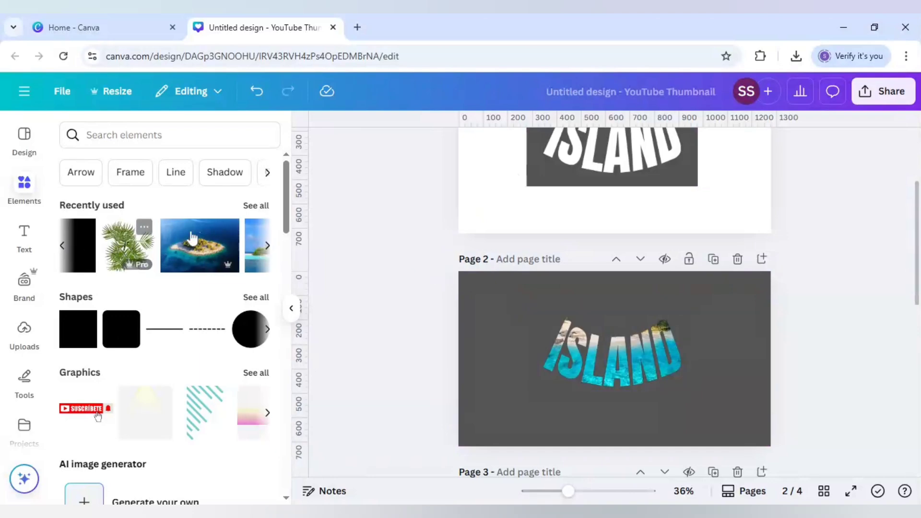
{"action": "left_click", "coordinate": [62, 246]}
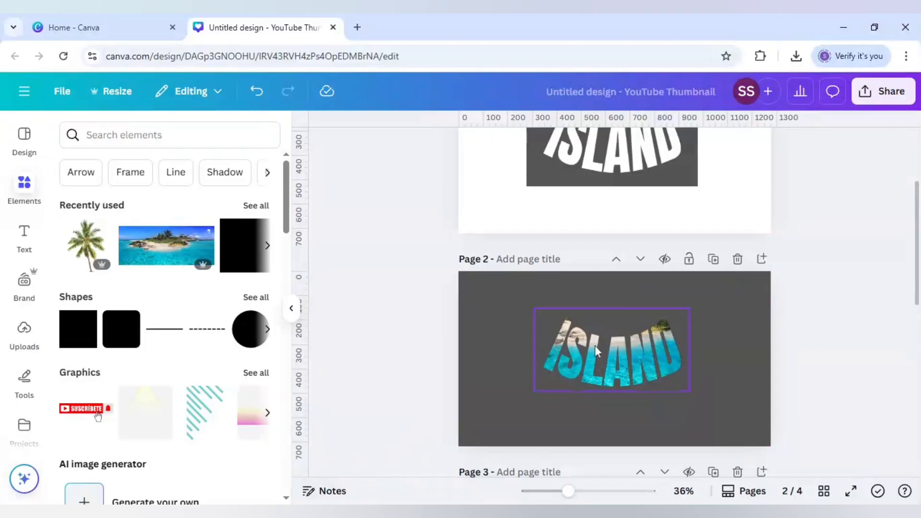
{"action": "left_click", "coordinate": [492, 284]}
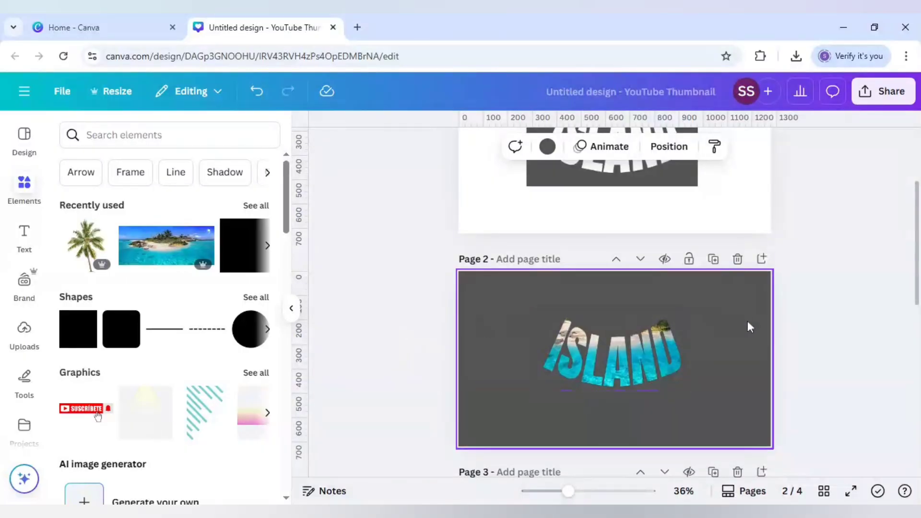
{"action": "scroll", "coordinate": [805, 331], "scroll_direction": "down", "scroll_amount": 1}
{"action": "scroll", "coordinate": [806, 331], "scroll_direction": "down", "scroll_amount": 5}
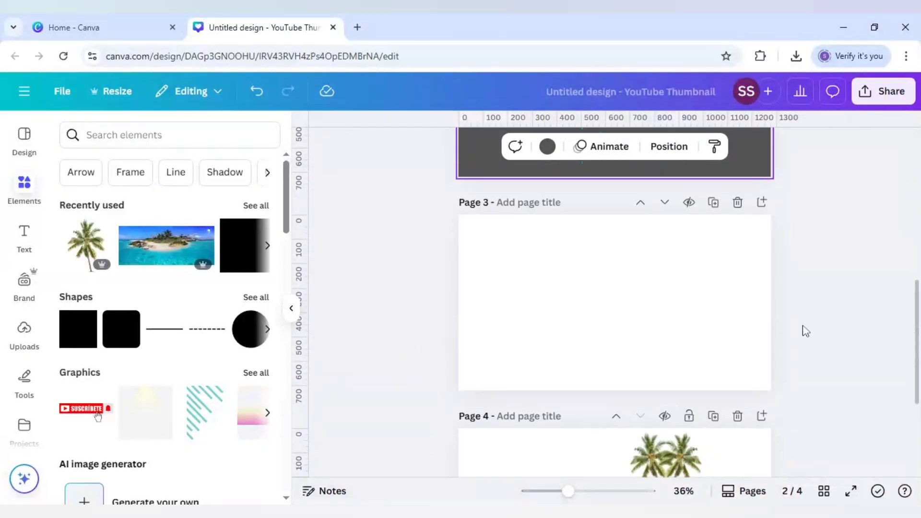
{"action": "scroll", "coordinate": [784, 277], "scroll_direction": "down", "scroll_amount": 3}
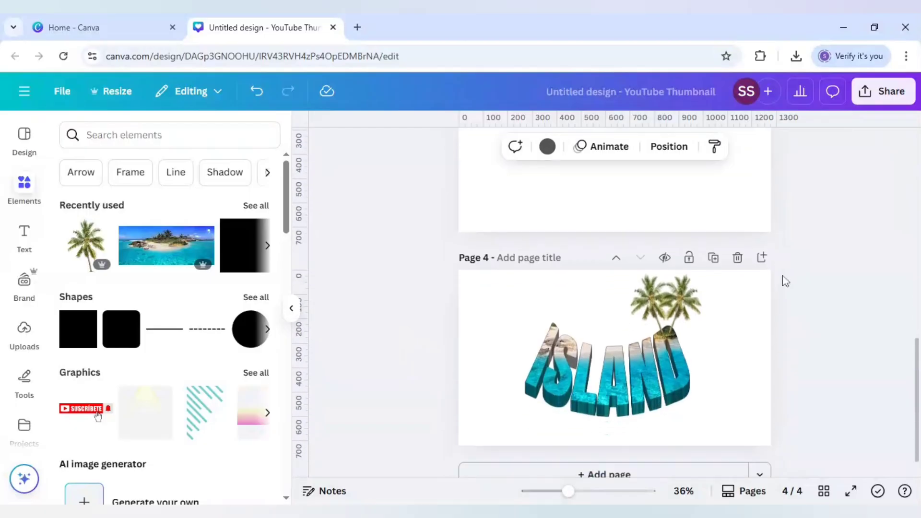
{"action": "scroll", "coordinate": [784, 281], "scroll_direction": "down", "scroll_amount": 1}
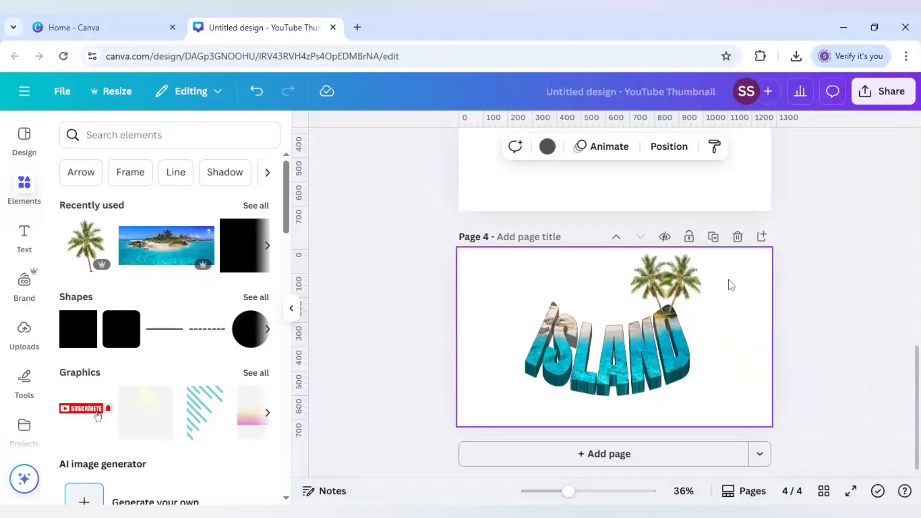
{"action": "scroll", "coordinate": [762, 222], "scroll_direction": "up", "scroll_amount": 2}
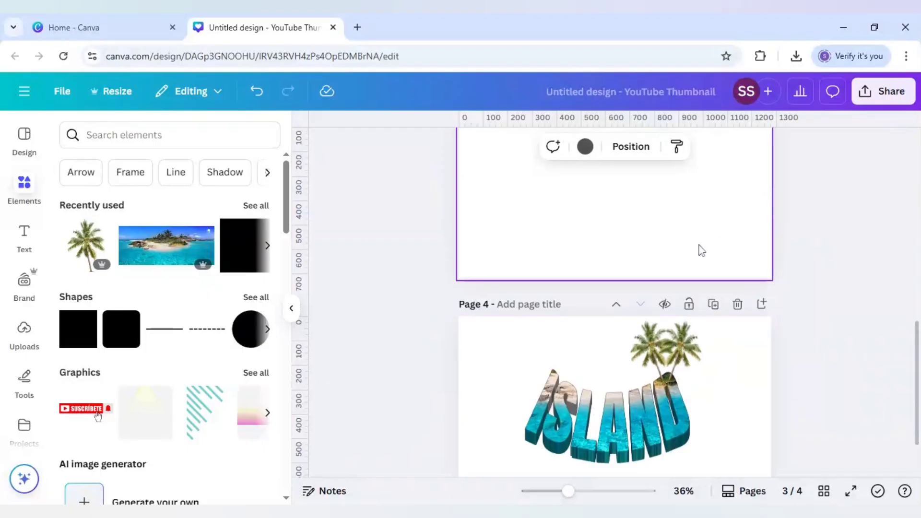
{"action": "scroll", "coordinate": [699, 259], "scroll_direction": "down", "scroll_amount": 2}
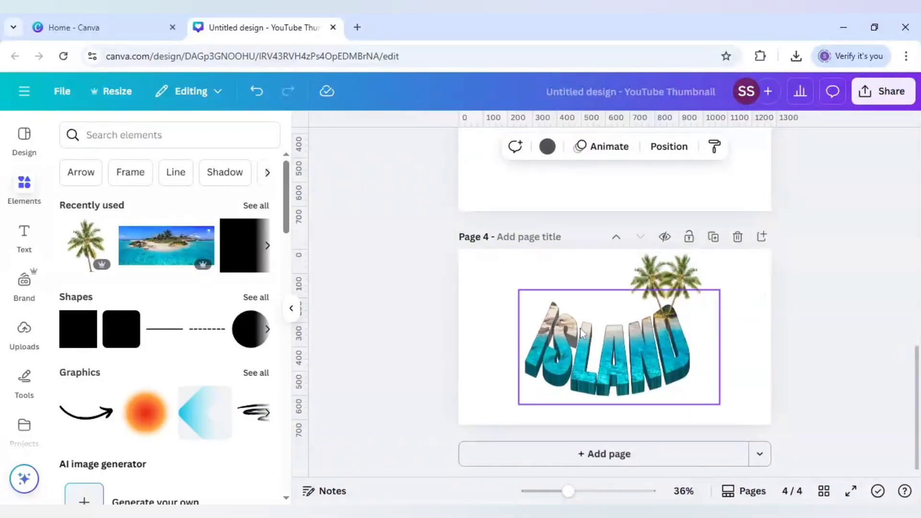
{"action": "left_click", "coordinate": [597, 354]}
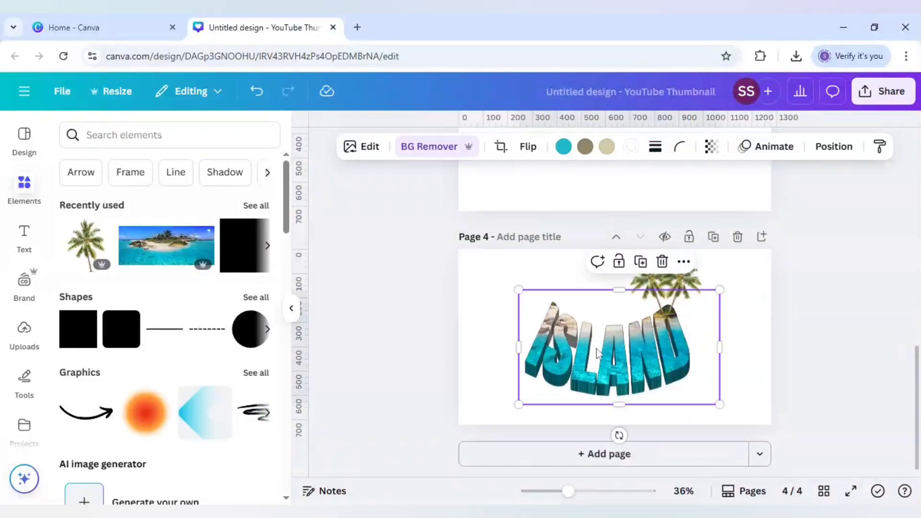
{"action": "left_click", "coordinate": [496, 311]}
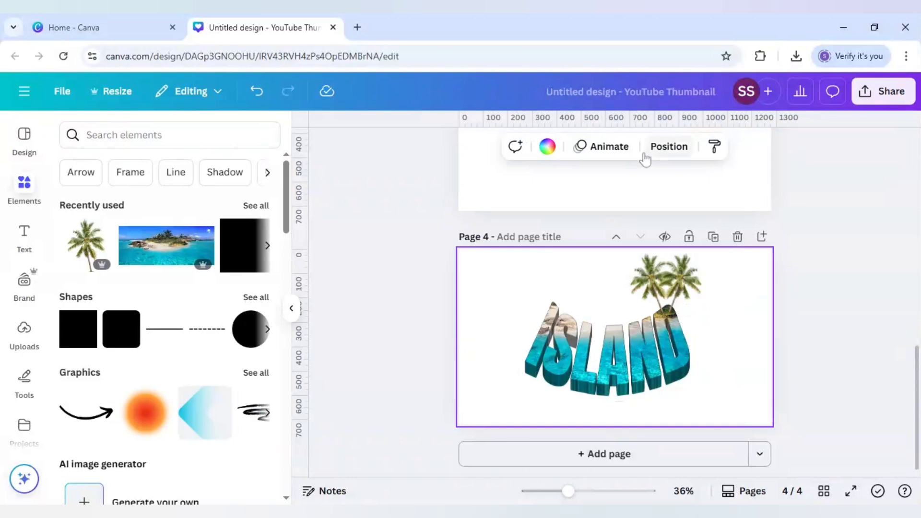